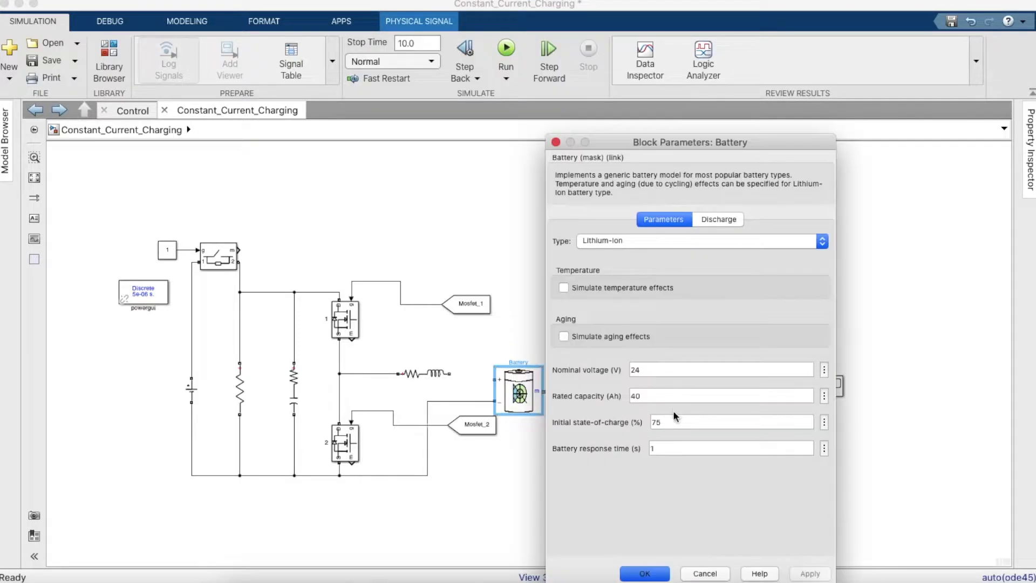
# - Change the battery's initial state of charge from 75% to 85% and run the simulation
pyautogui.doubleClick(672, 423)
pyautogui.press('BackSpace')
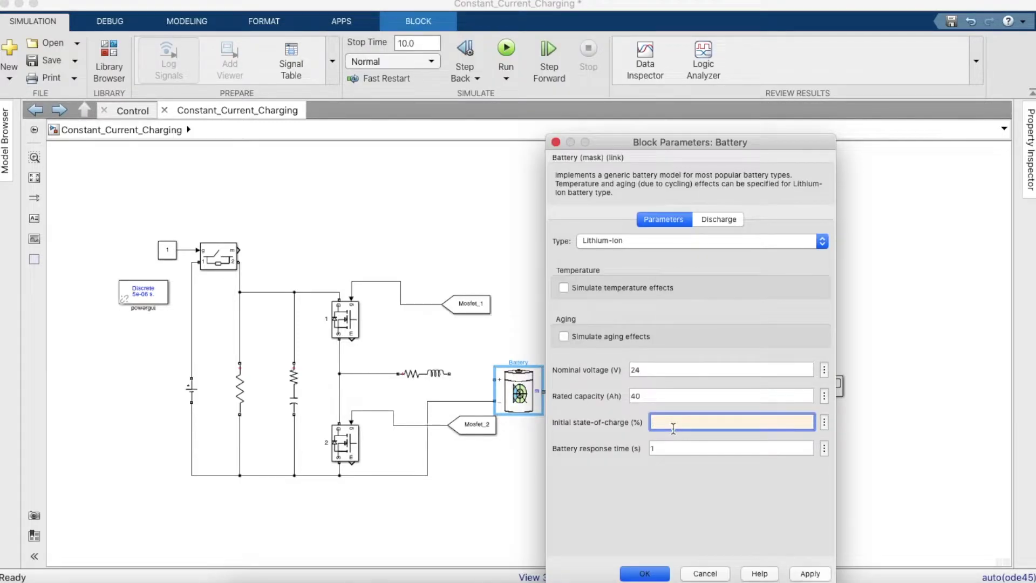
pyautogui.write('85')
pyautogui.press('Return')
pyautogui.click(504, 48)
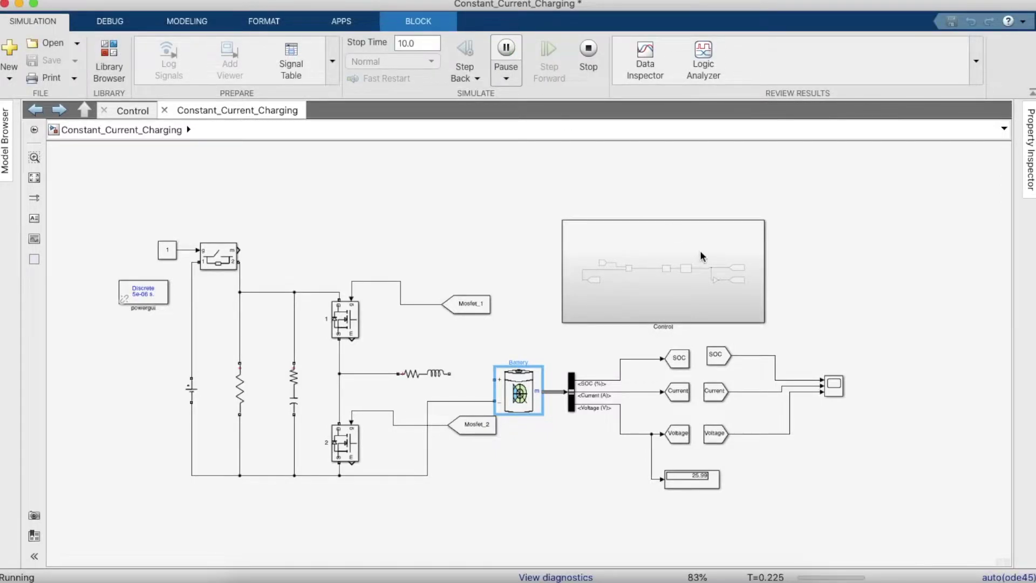
# - Switch to the text-note tool and outline a note box on the empty canvas
pyautogui.click(446, 180)
pyautogui.click(34, 225)
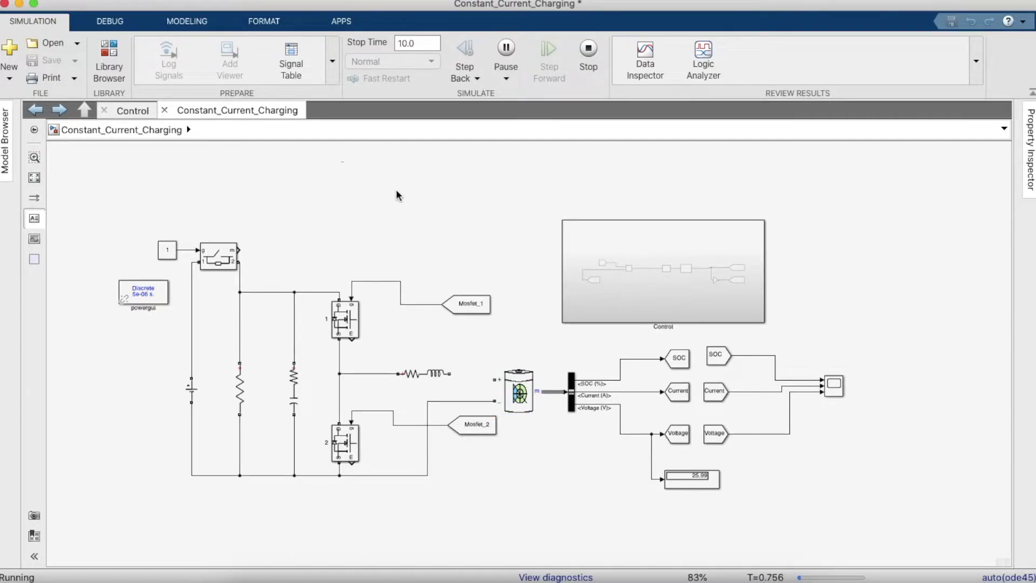
pyautogui.moveTo(332, 162); pyautogui.dragTo(429, 192)
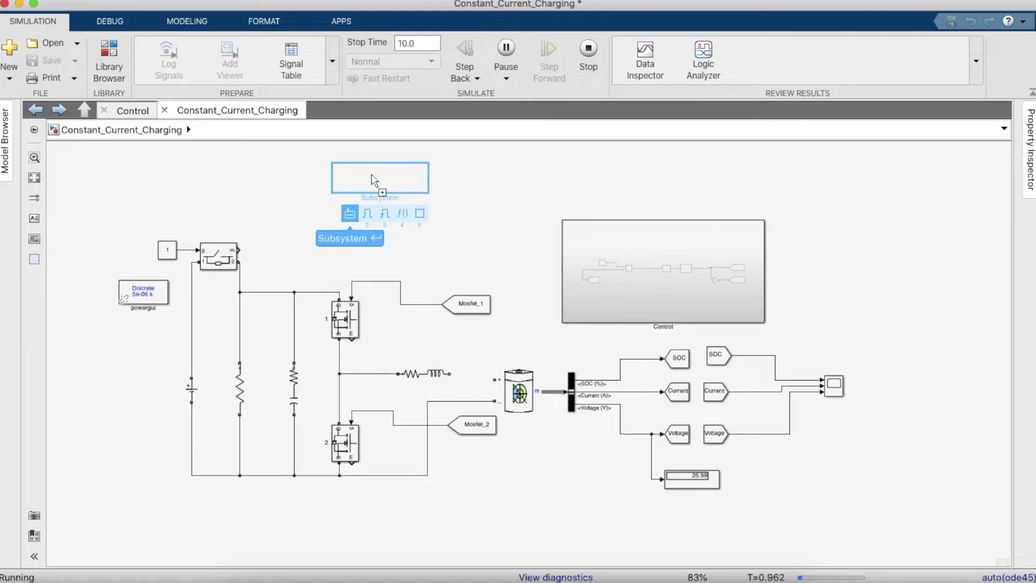
# - Add a note above the circuit with the lines 'Voltage at 85 % SOC = 25.99' and 'Current max ='
pyautogui.press('Return')
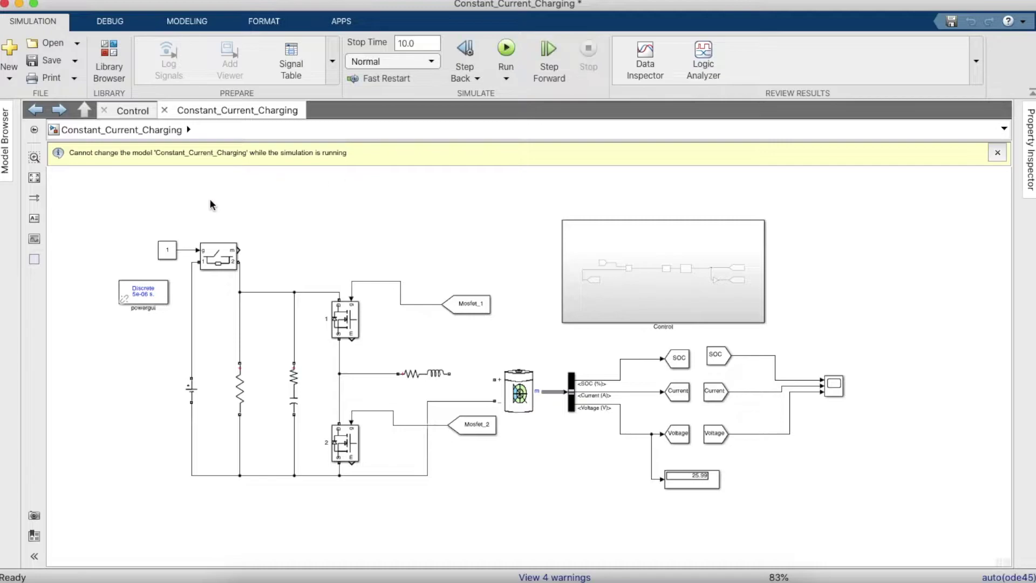
pyautogui.click(335, 176)
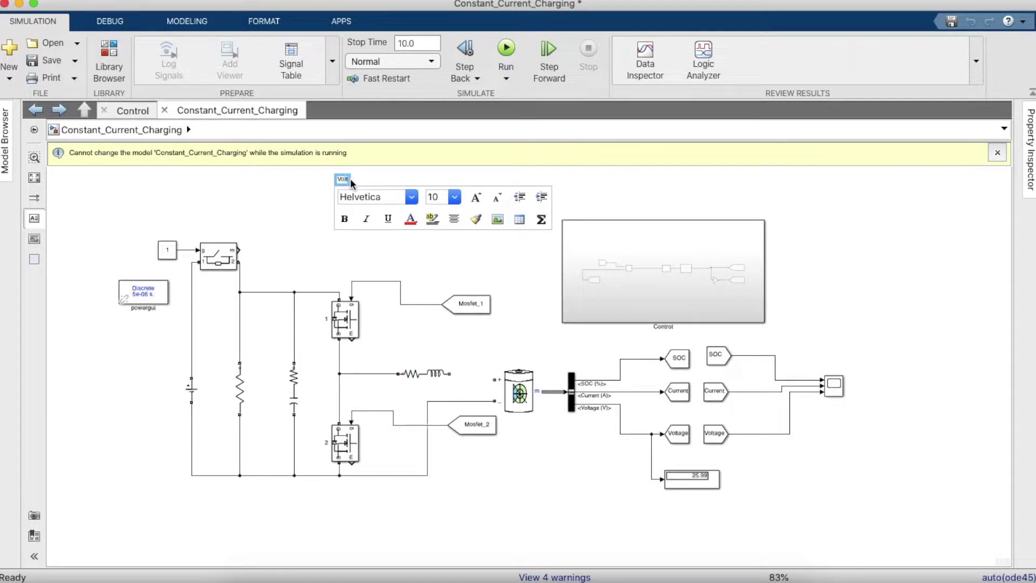
pyautogui.write('Voltage at 85 % SOC = 25.99')
pyautogui.press('Return')
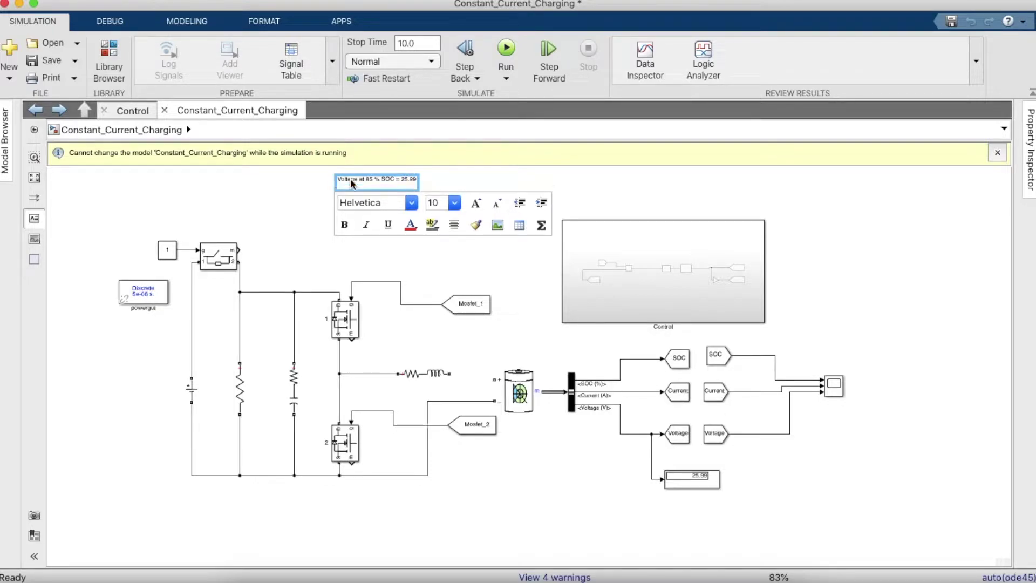
pyautogui.write('Current max =')
pyautogui.click(534, 351)
# - Check the battery's Battery Discharge data for the maximum current
pyautogui.click(530, 398)
pyautogui.doubleClick(529, 397)
pyautogui.click(713, 220)
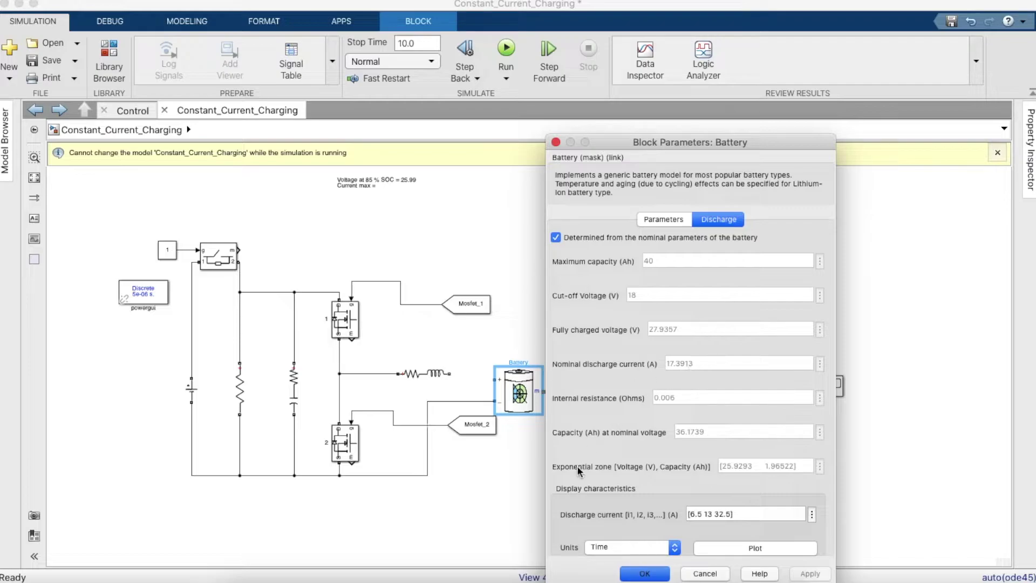
pyautogui.click(644, 573)
# - Add 17.3913 to the note's Current max line and wire the inductor to the battery's + terminal
pyautogui.click(370, 180)
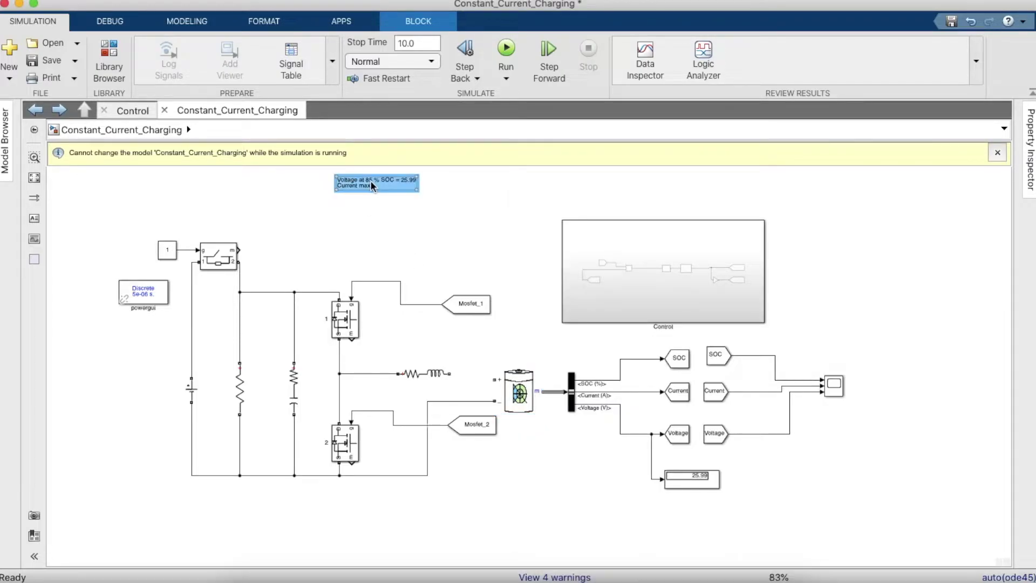
pyautogui.click(388, 186)
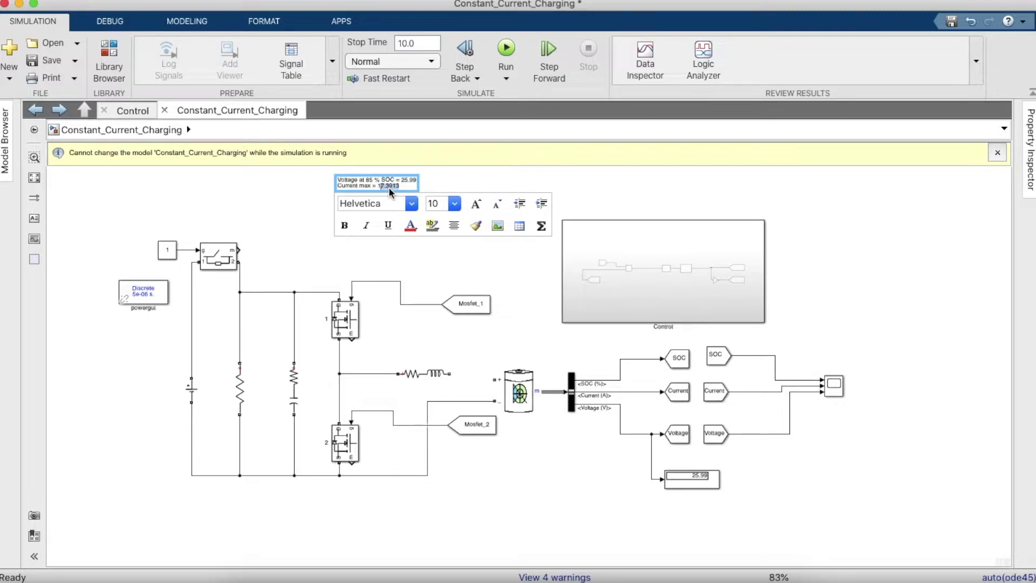
pyautogui.click(499, 471)
pyautogui.moveTo(449, 373); pyautogui.dragTo(495, 379)
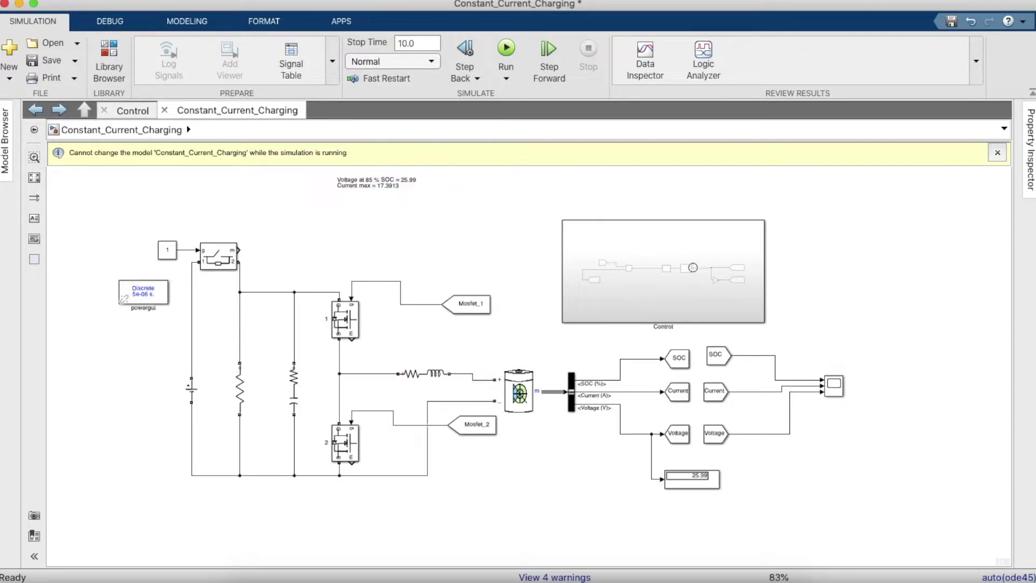
pyautogui.doubleClick(691, 266)
# - Duplicate the PI controller below the original and move the Ref_Current block lower
pyautogui.click(489, 317)
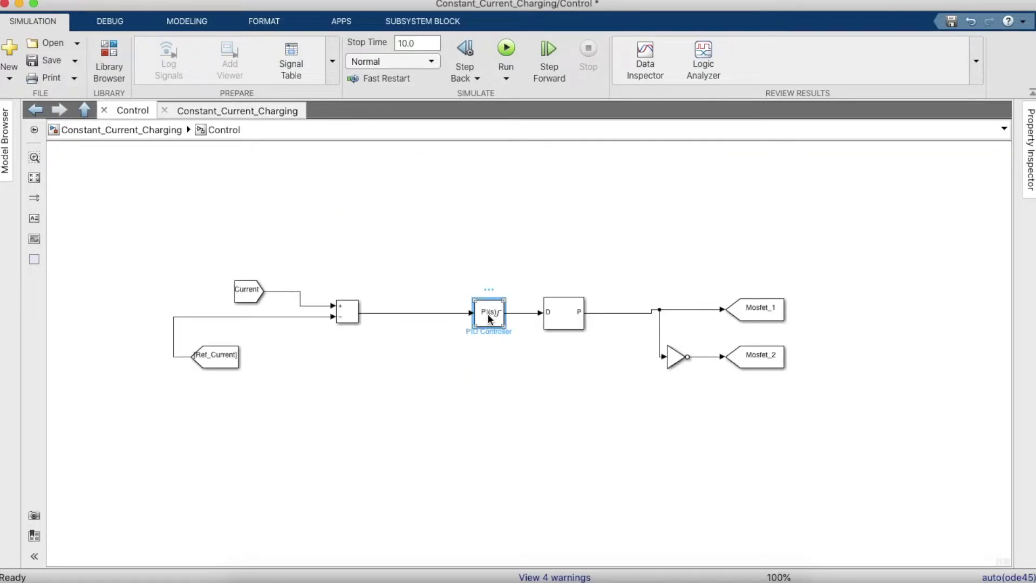
pyautogui.moveTo(490, 318); pyautogui.dragTo(477, 423)
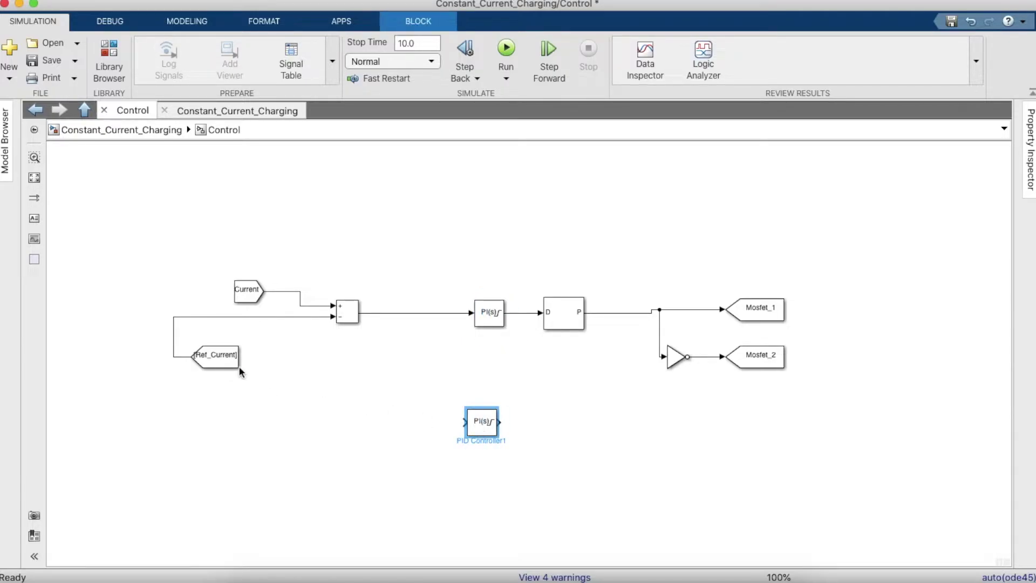
pyautogui.moveTo(221, 365); pyautogui.dragTo(242, 387)
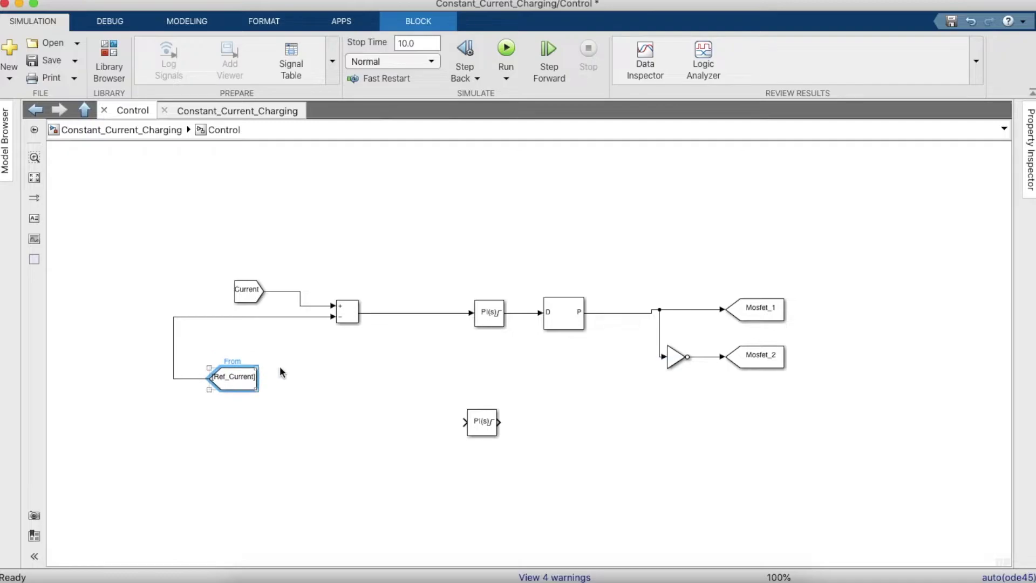
pyautogui.click(296, 374)
pyautogui.click(242, 384)
# - Create a Goto block tagged Ref_Current and flip it to face left
pyautogui.moveTo(264, 378); pyautogui.dragTo(617, 438)
pyautogui.press('super+d')
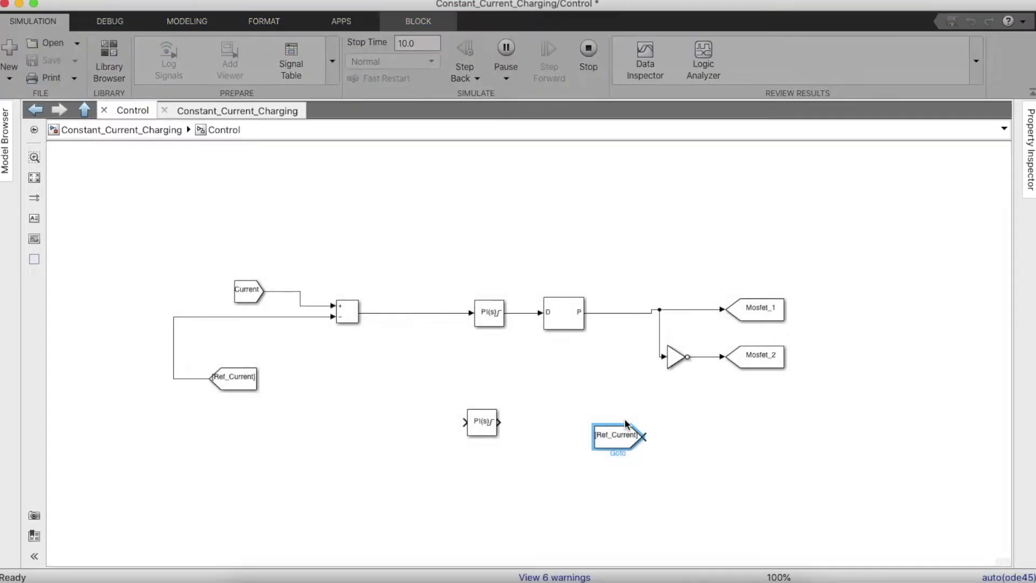
pyautogui.press('super+r')
pyautogui.press('super+r')
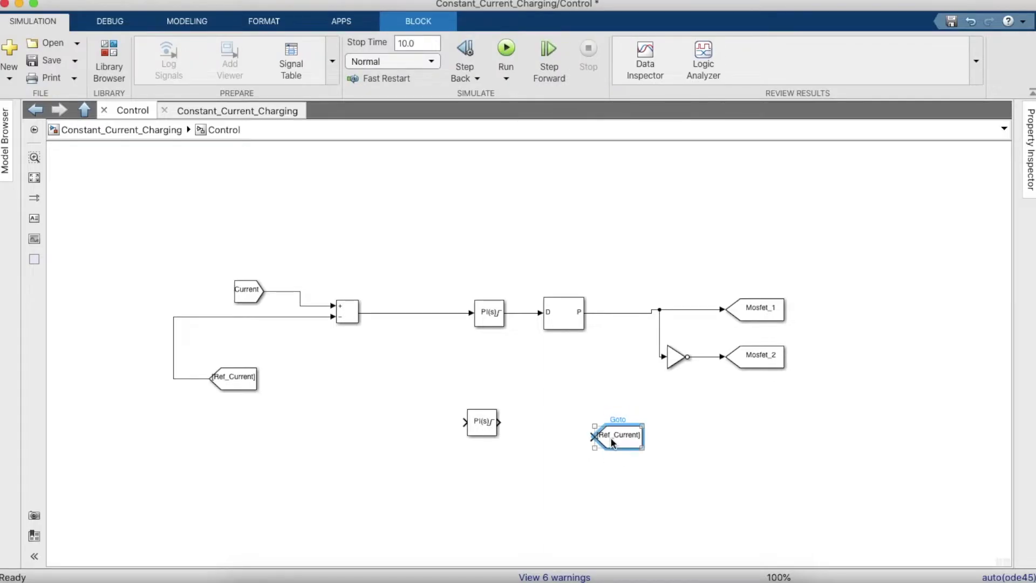
# - Add a Gain of -1 after PID Controller1 and connect it to the Ref_Current Goto block
pyautogui.click(109, 59)
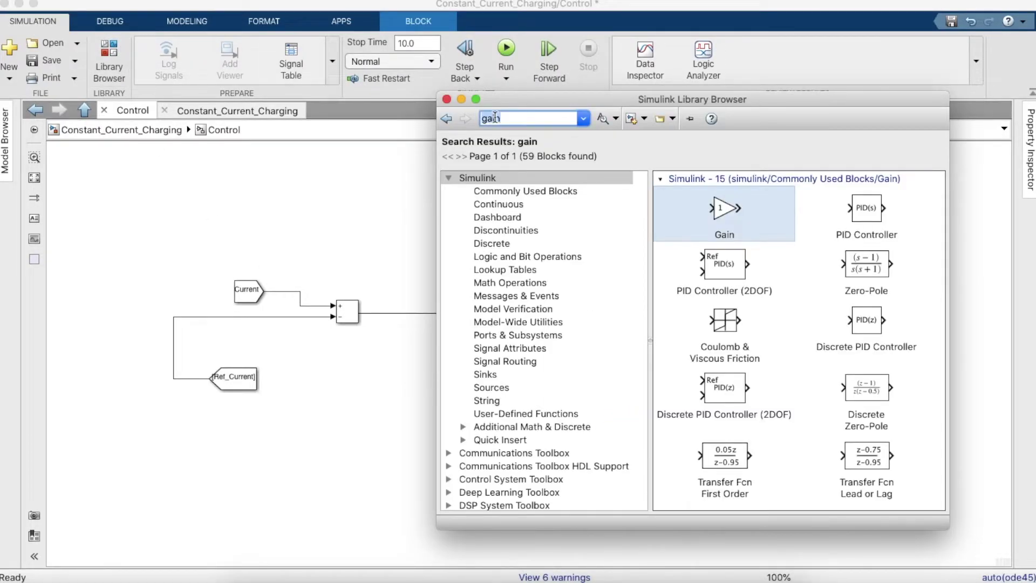
pyautogui.moveTo(702, 204); pyautogui.dragTo(531, 426)
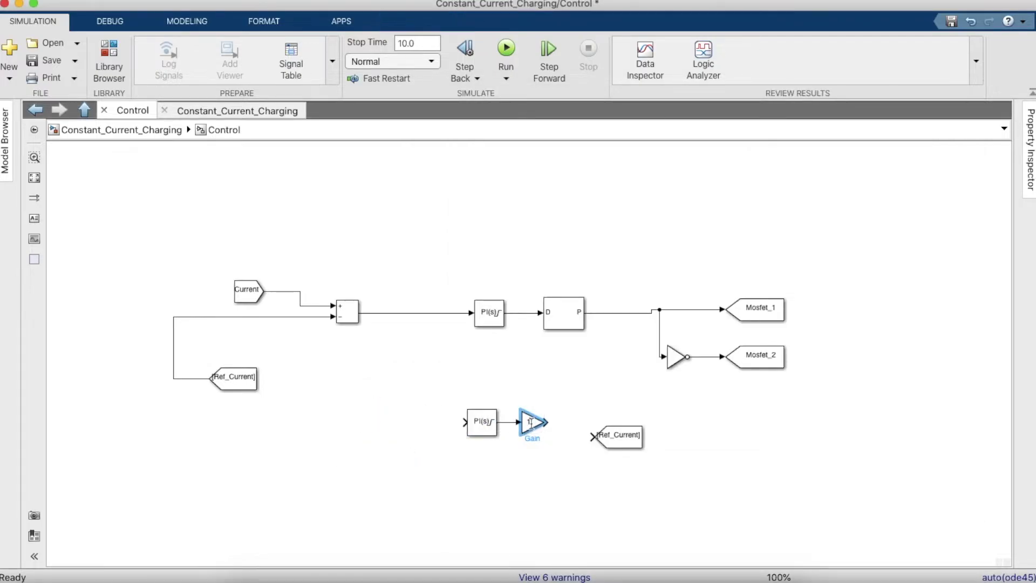
pyautogui.doubleClick(532, 426)
pyautogui.write('-1')
pyautogui.press('Return')
pyautogui.click(594, 437)
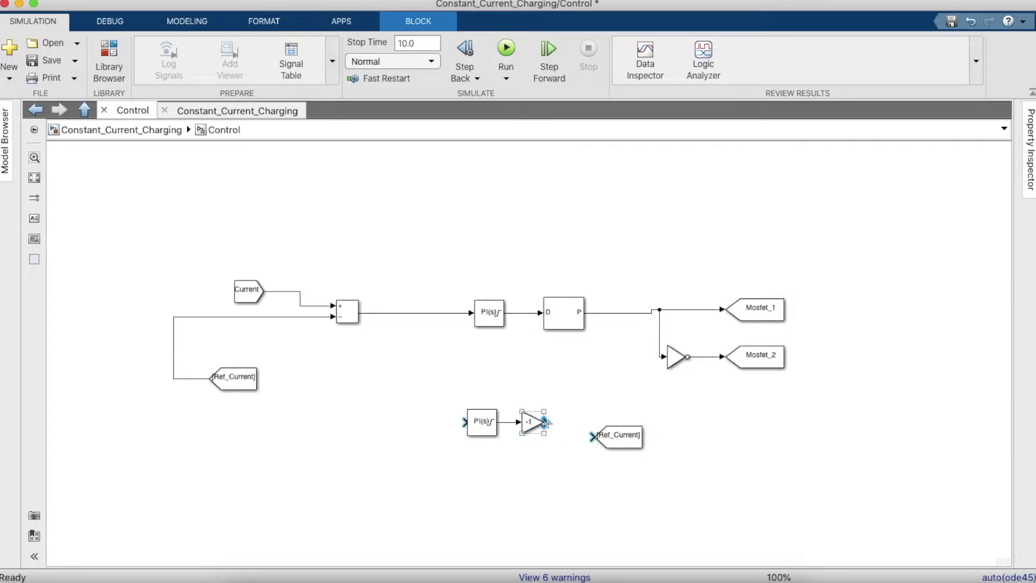
pyautogui.click(595, 438)
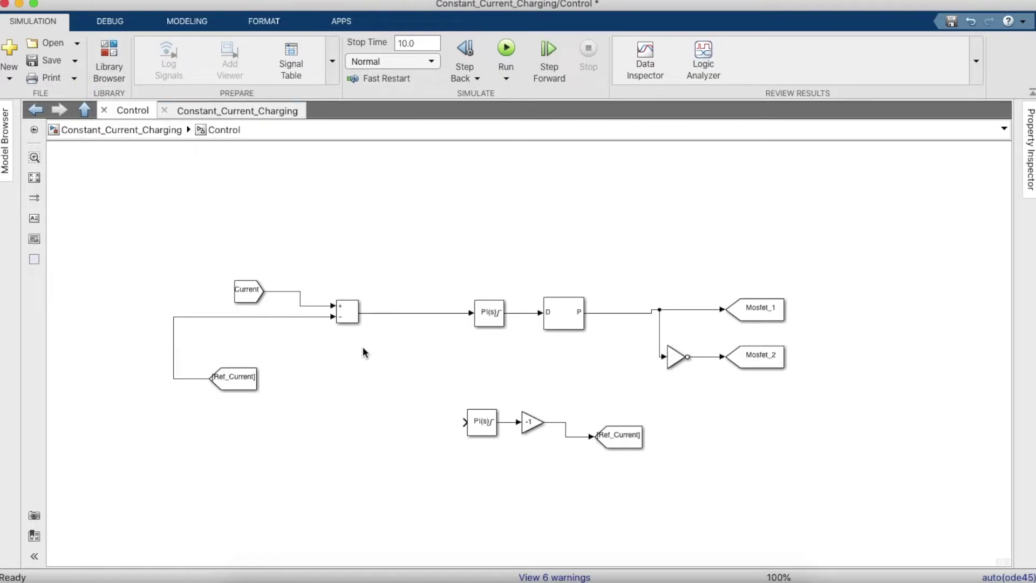
pyautogui.click(475, 419)
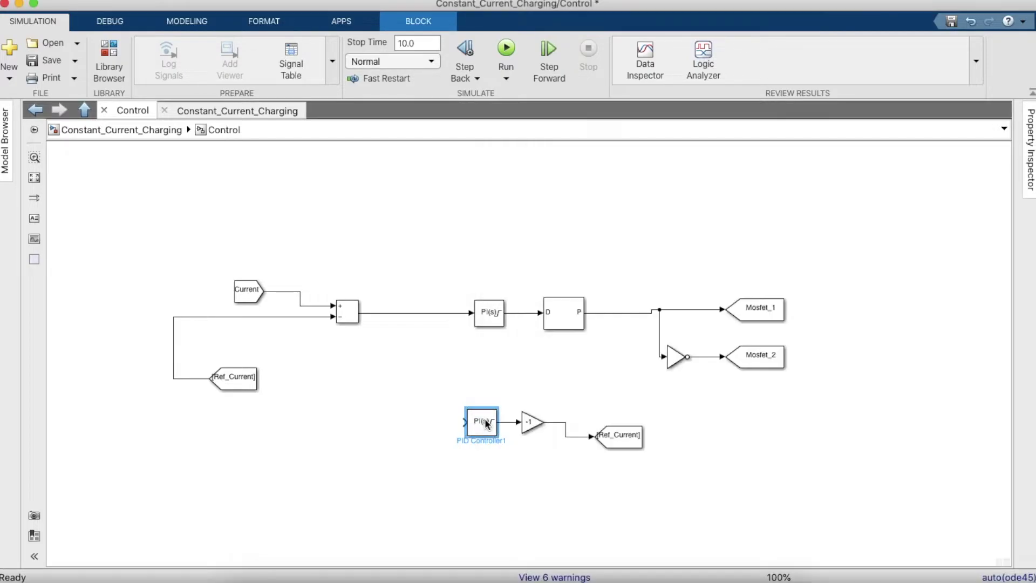
pyautogui.doubleClick(487, 424)
# - Clear PID Controller1's 0.975 upper output limit and return to the top-level charger model
pyautogui.click(722, 351)
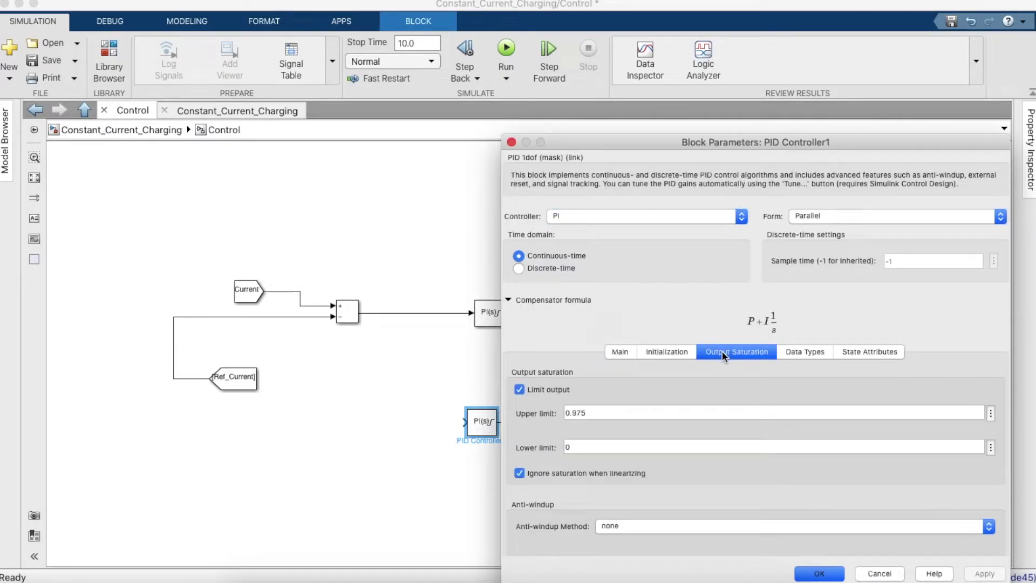
pyautogui.tripleClick(627, 411)
pyautogui.press('BackSpace')
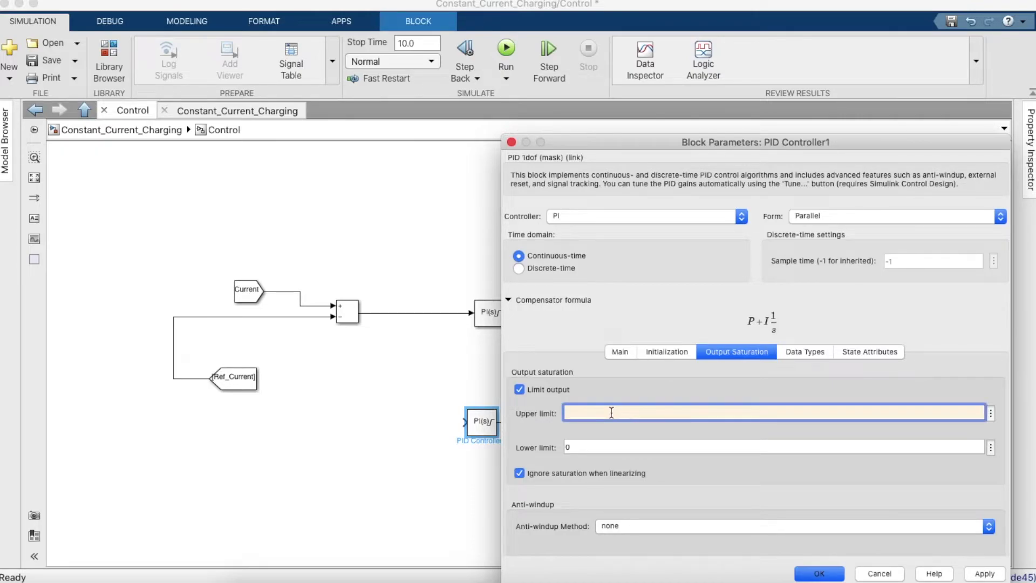
pyautogui.click(37, 111)
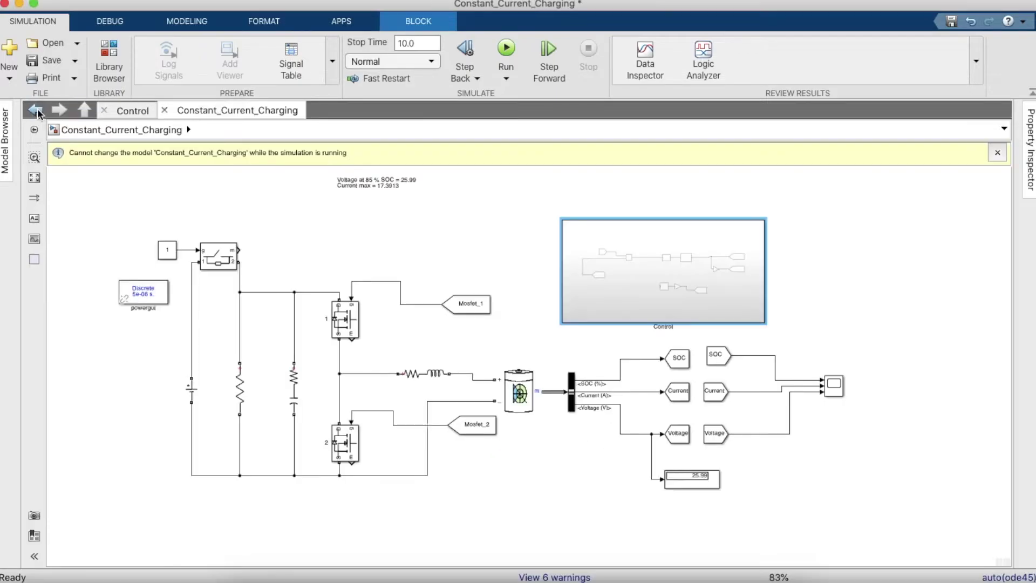
pyautogui.click(37, 111)
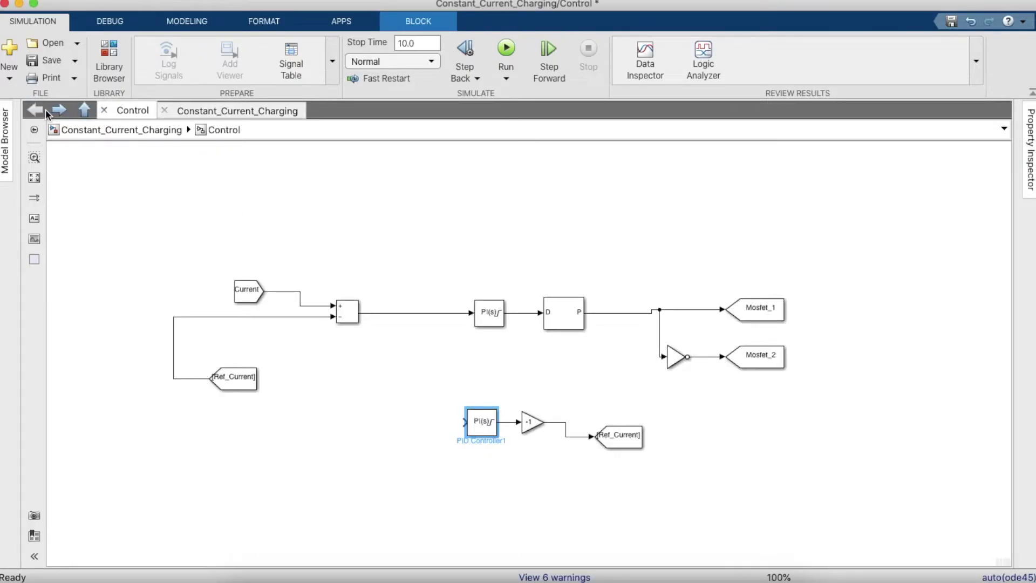
pyautogui.click(61, 110)
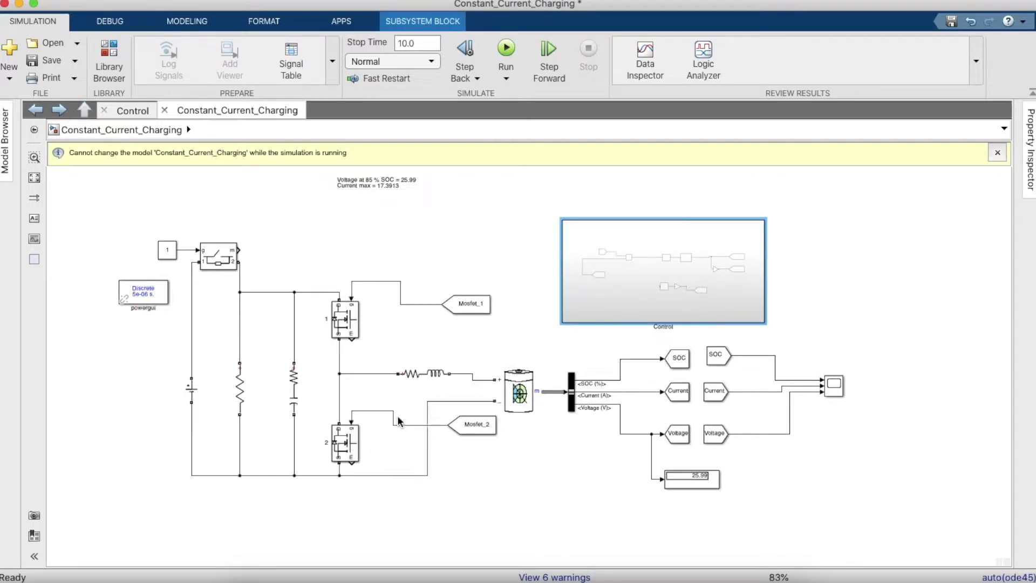
# - Set PID Controller1's integrator initial condition to 0
pyautogui.doubleClick(637, 273)
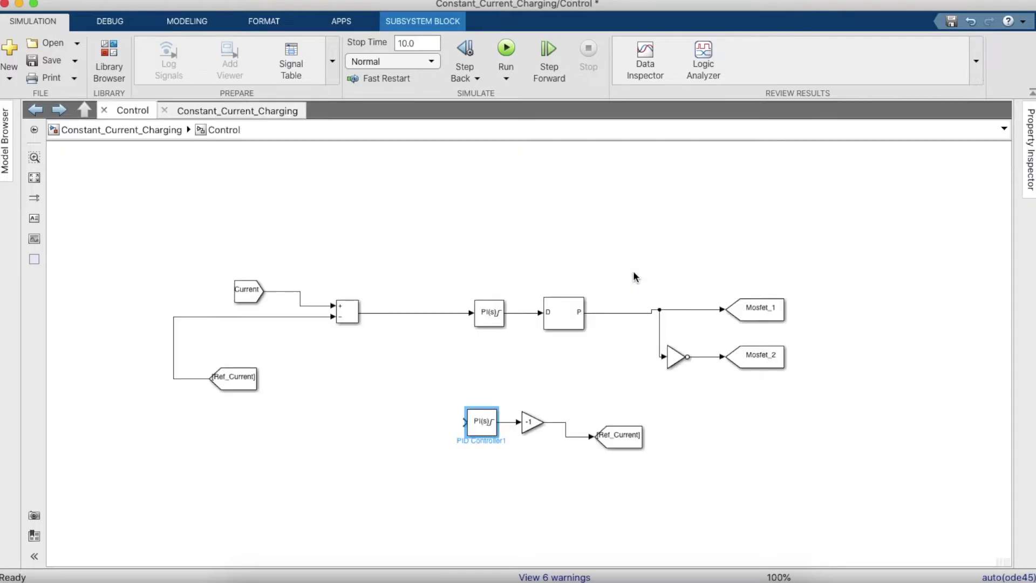
pyautogui.doubleClick(489, 426)
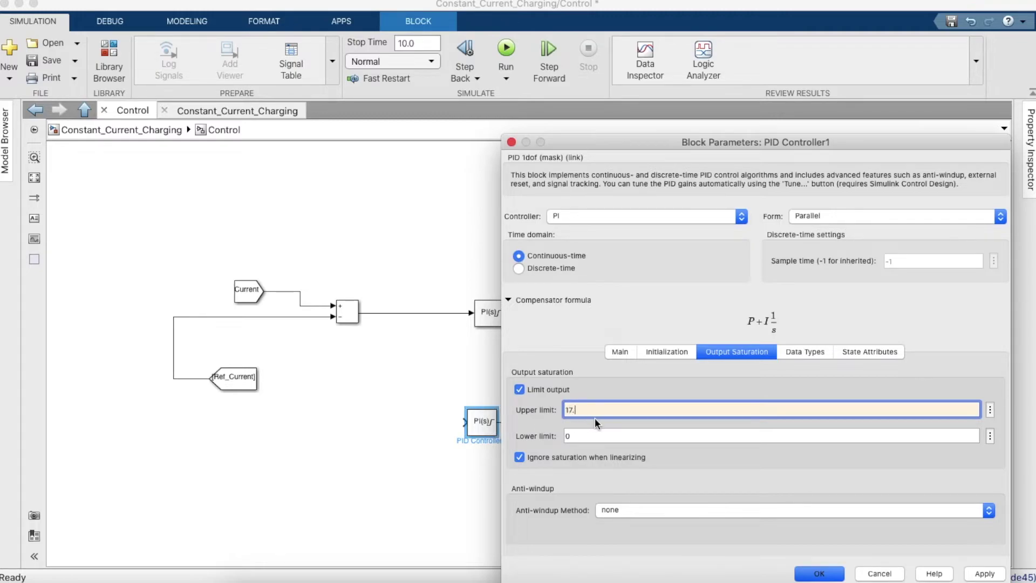
pyautogui.click(673, 350)
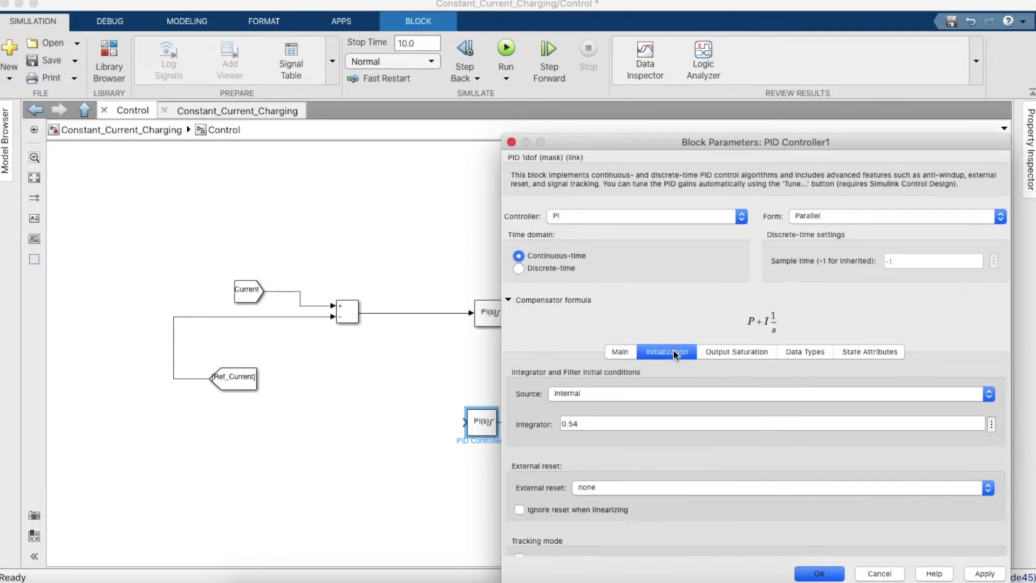
pyautogui.click(623, 420)
pyautogui.write('0')
# - Change PID Controller1's gains to P = 40 and I = 2000 and apply them
pyautogui.click(618, 353)
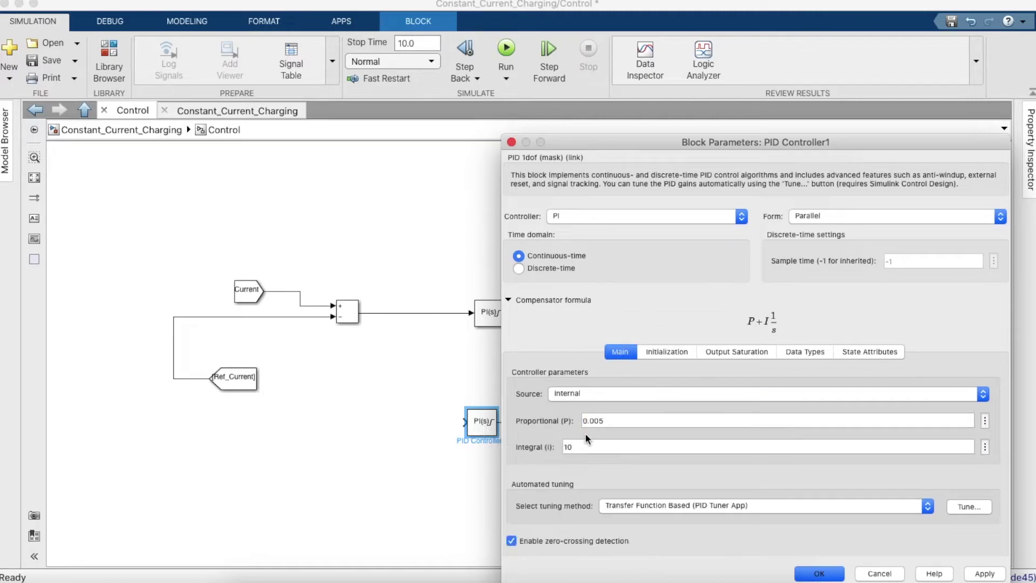
pyautogui.doubleClick(658, 420)
pyautogui.press('BackSpace')
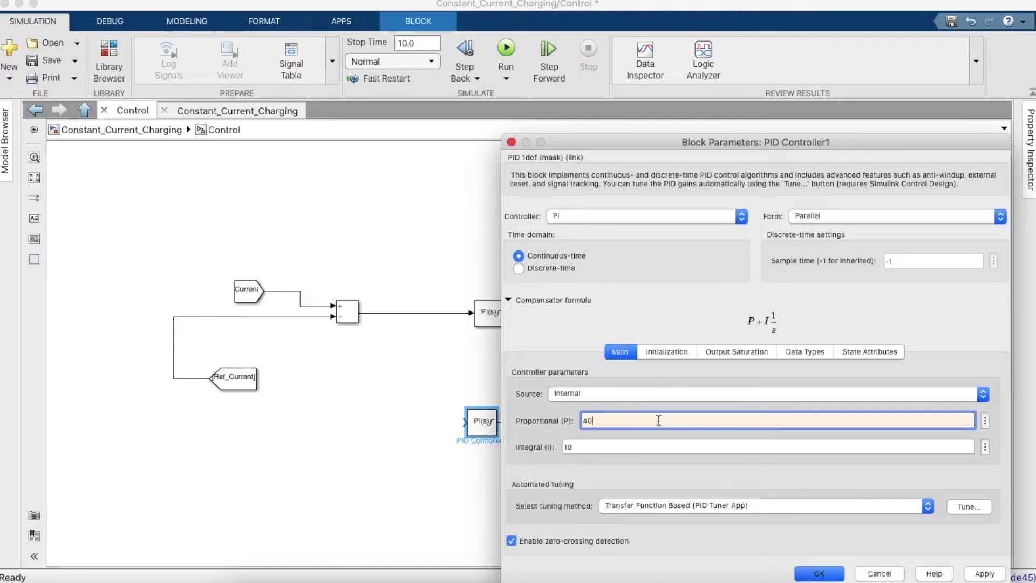
pyautogui.doubleClick(645, 444)
pyautogui.press('BackSpace')
pyautogui.press('Return')
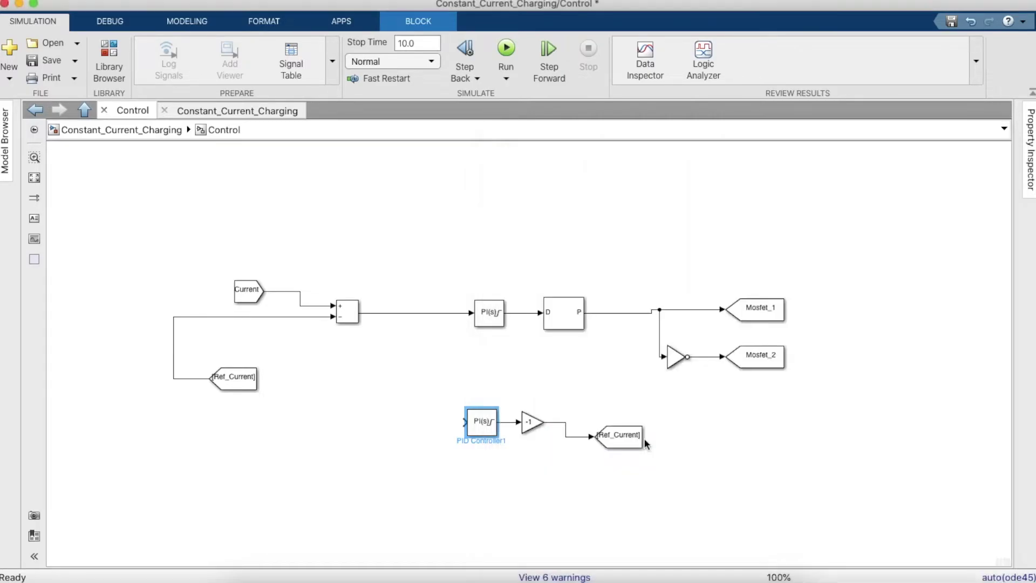
pyautogui.click(436, 437)
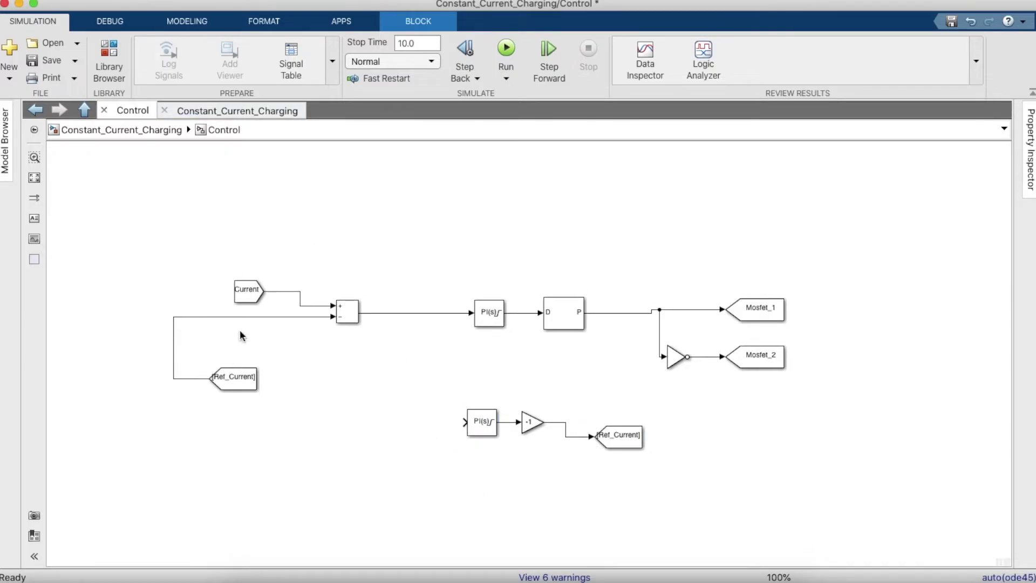
pyautogui.click(343, 312)
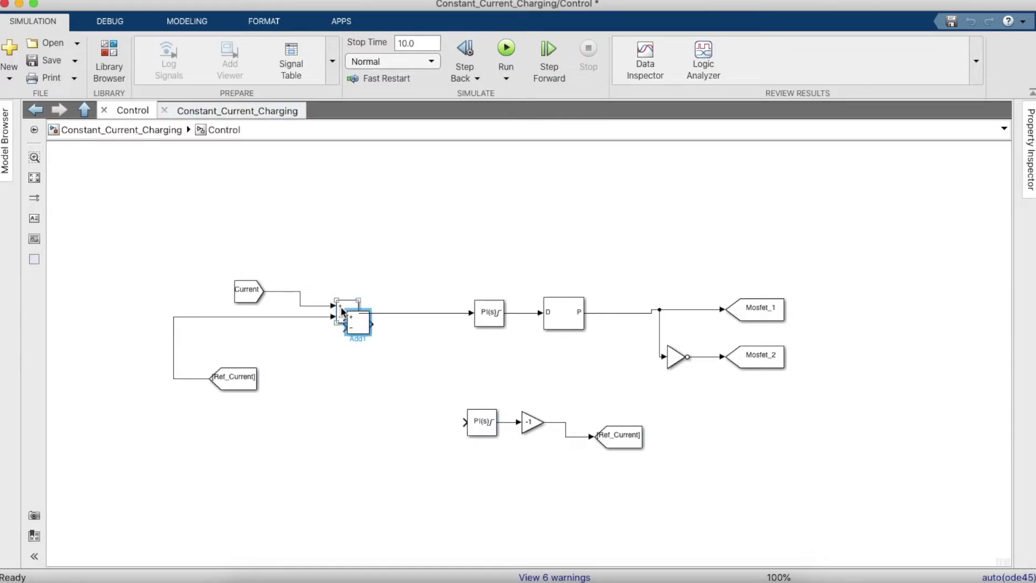
# - Copy the sum block ahead of PID Controller1 and bring the top-level Constant 1 block into Control
pyautogui.moveTo(341, 306); pyautogui.dragTo(409, 433)
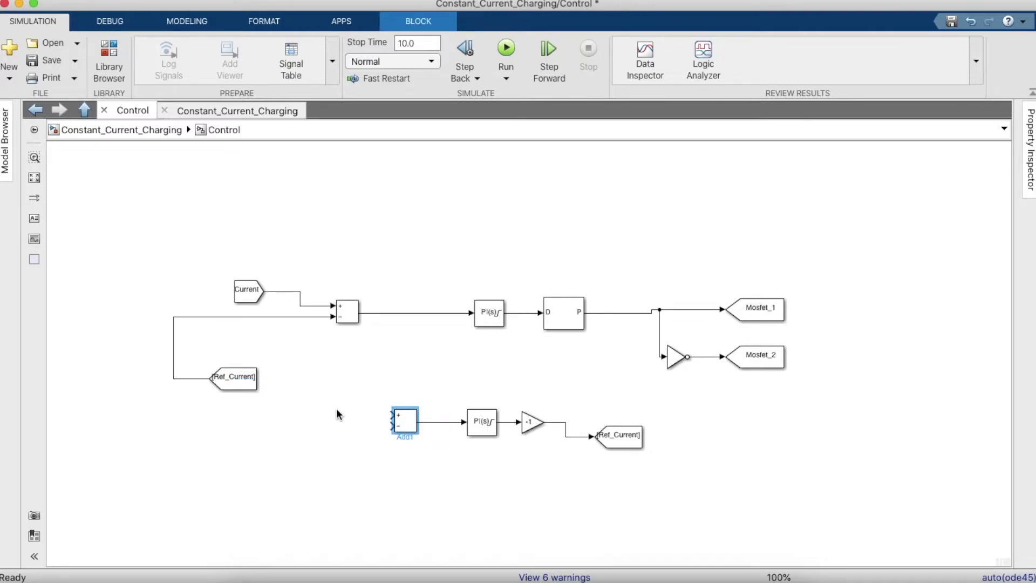
pyautogui.click(38, 111)
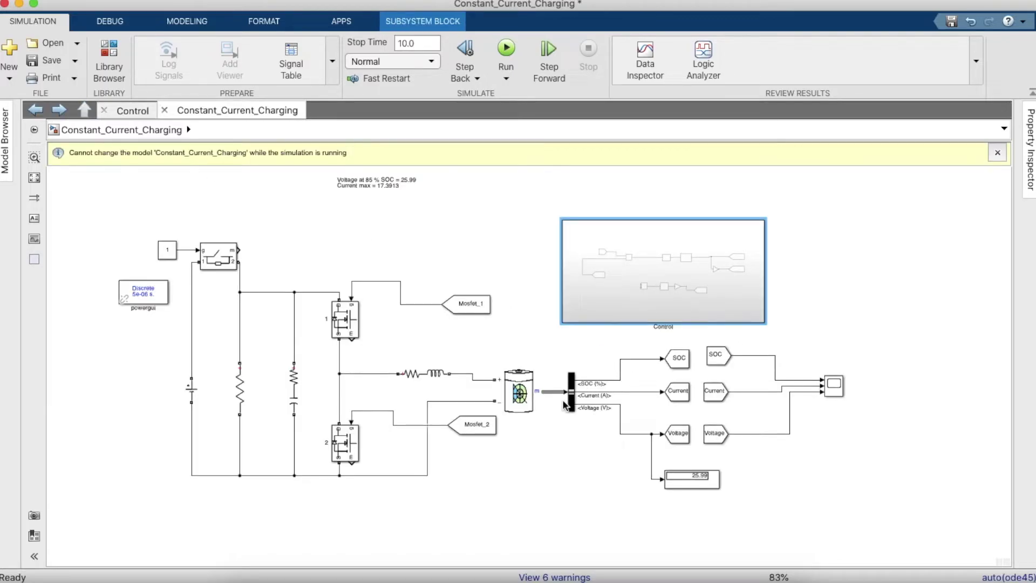
pyautogui.click(171, 257)
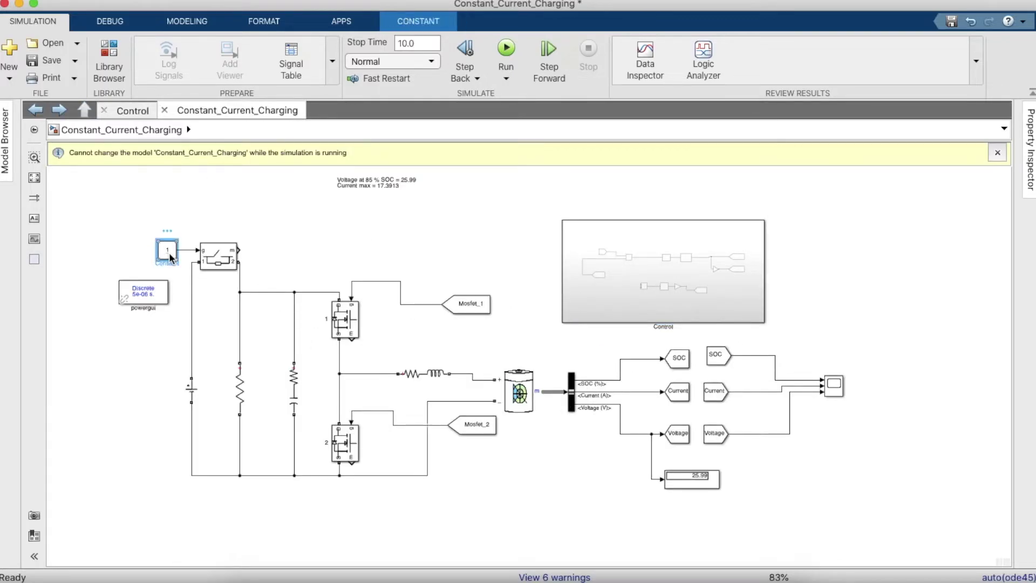
pyautogui.moveTo(171, 256); pyautogui.dragTo(350, 405)
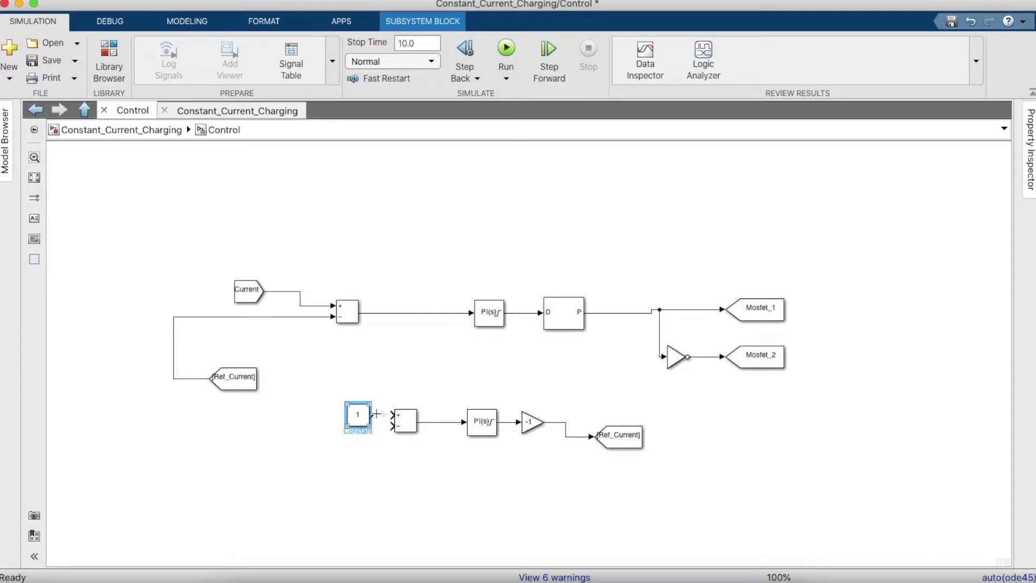
# - Set the setpoint Constant block's value to 25.99
pyautogui.doubleClick(358, 414)
pyautogui.press('BackSpace')
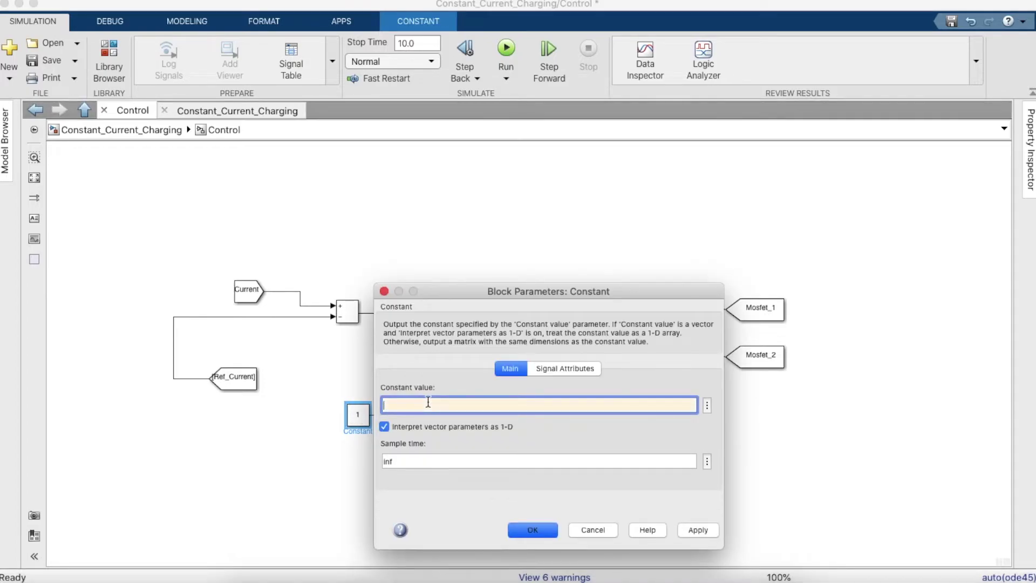
pyautogui.press('Return')
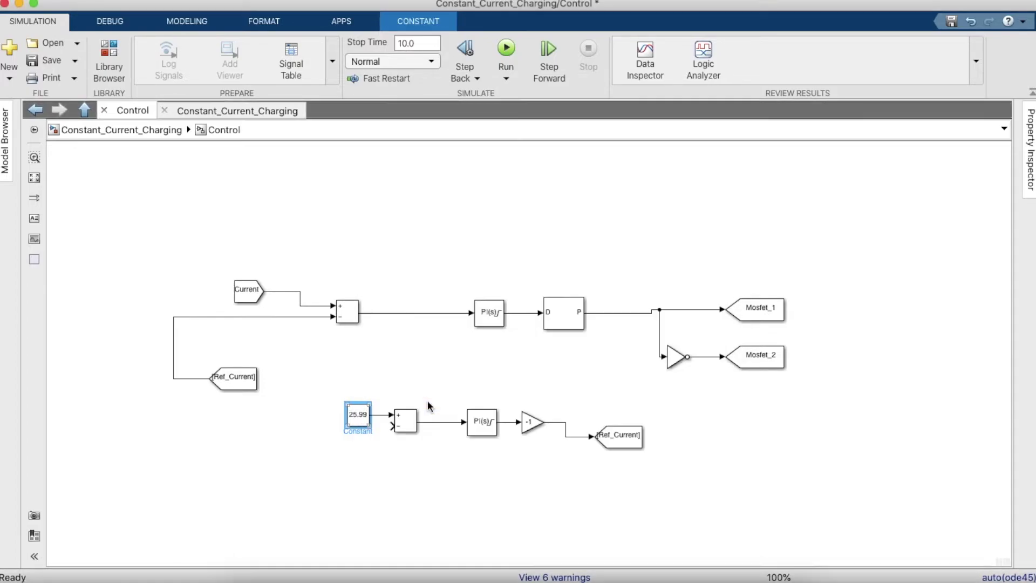
# - Copy the Voltage block into Control at the sum's negative input, then run the simulation
pyautogui.click(35, 111)
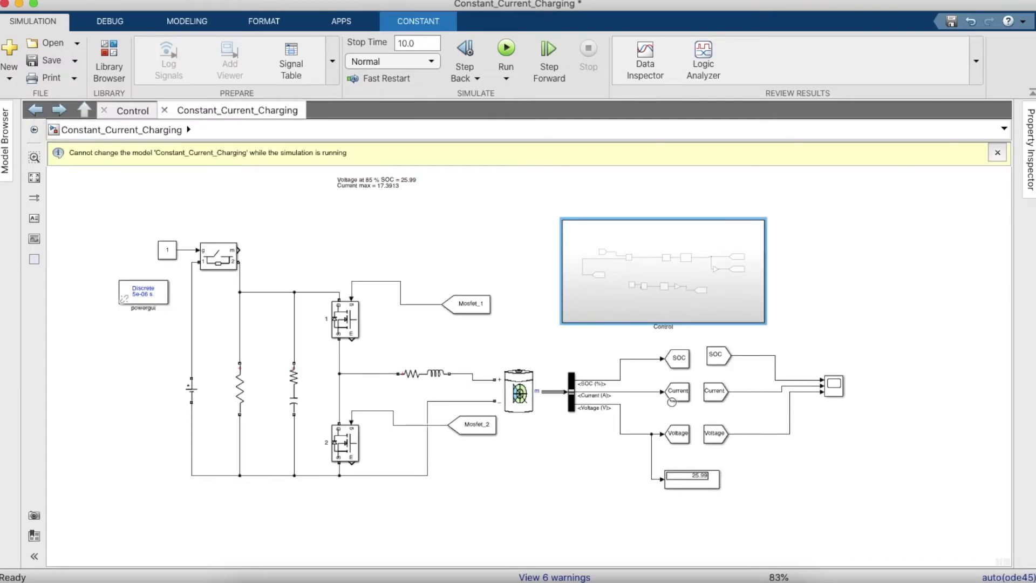
pyautogui.click(707, 434)
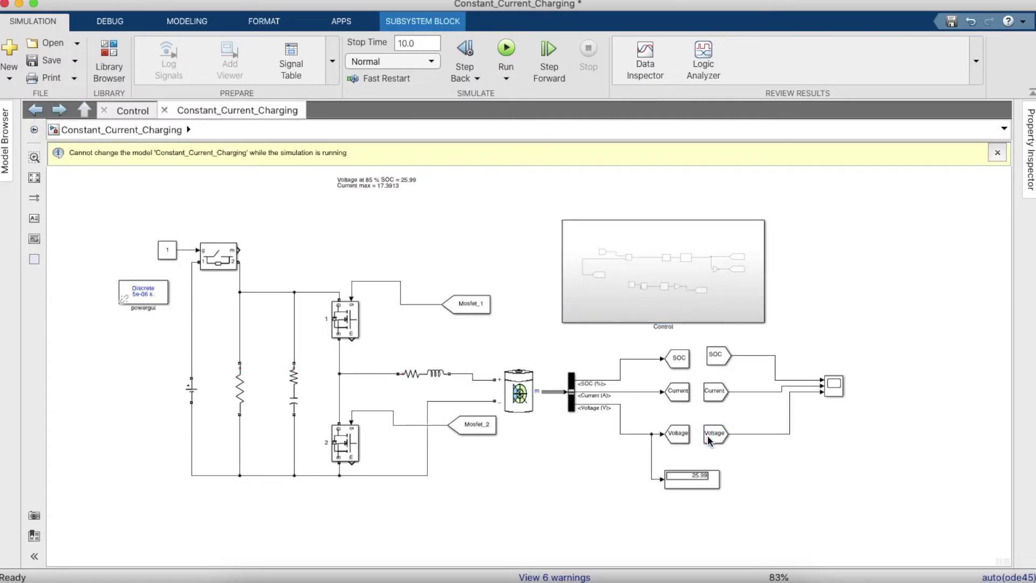
pyautogui.doubleClick(708, 292)
pyautogui.click(400, 492)
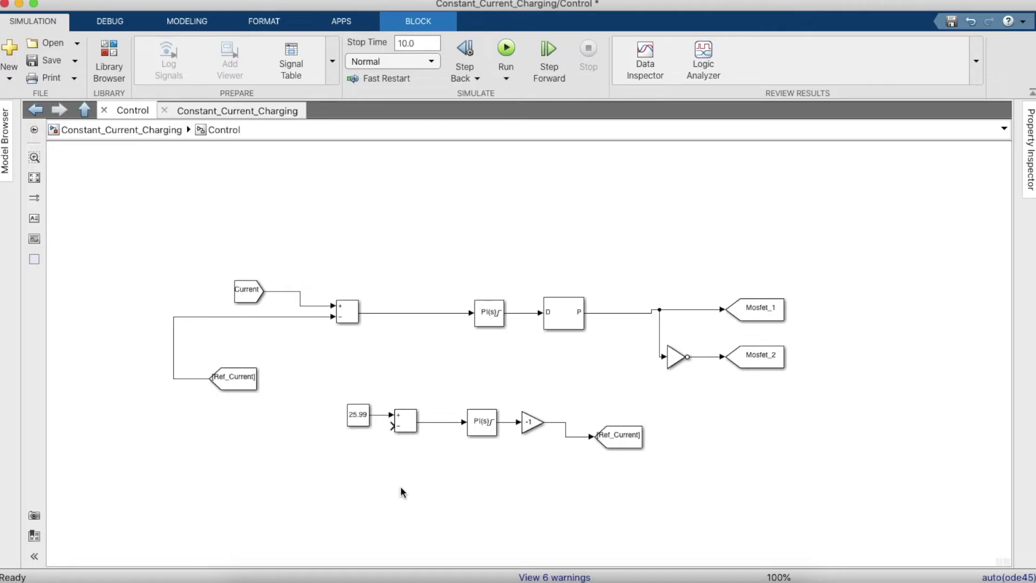
pyautogui.press('super+v')
pyautogui.moveTo(403, 493); pyautogui.dragTo(393, 426)
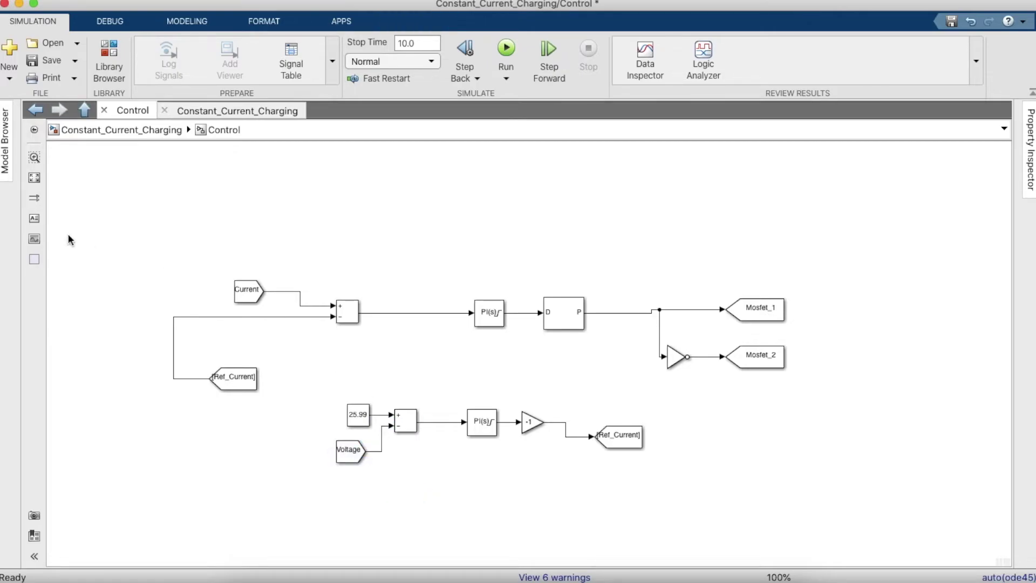
pyautogui.click(35, 110)
pyautogui.click(503, 54)
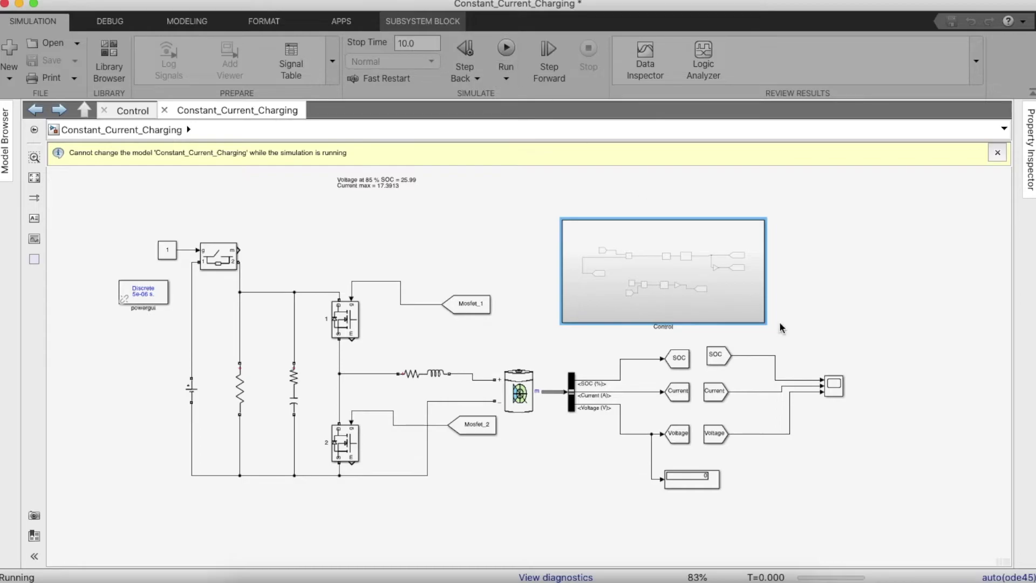
# - Scale the scope axes to fit the charging traces, close the scope, and open the Battery parameters
pyautogui.doubleClick(835, 384)
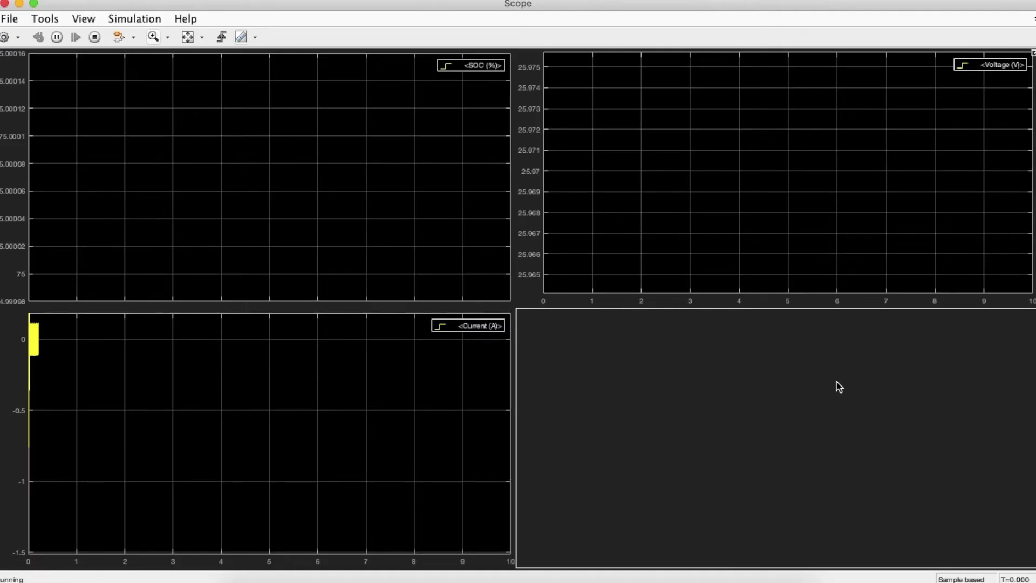
pyautogui.click(189, 36)
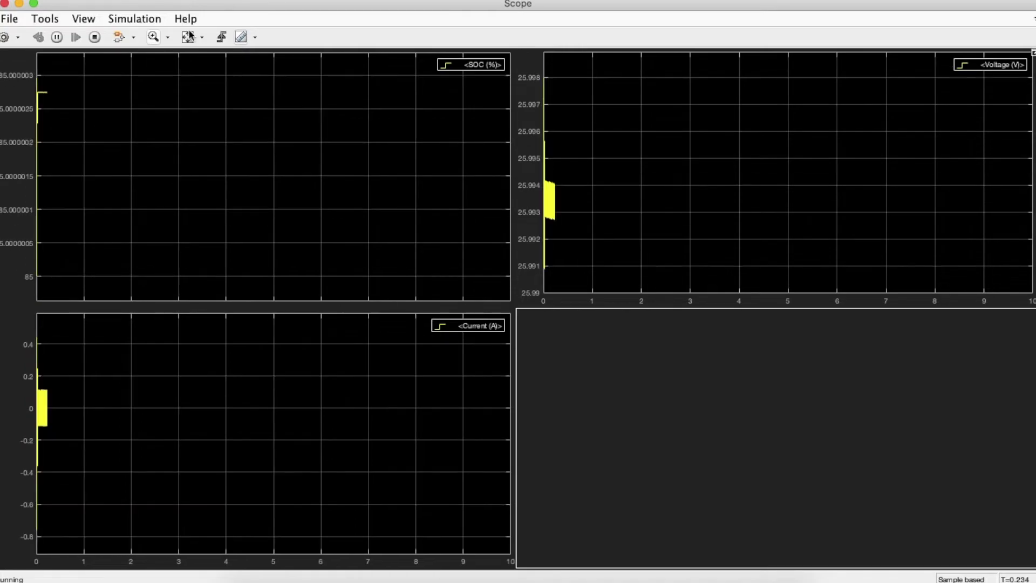
pyautogui.click(4, 4)
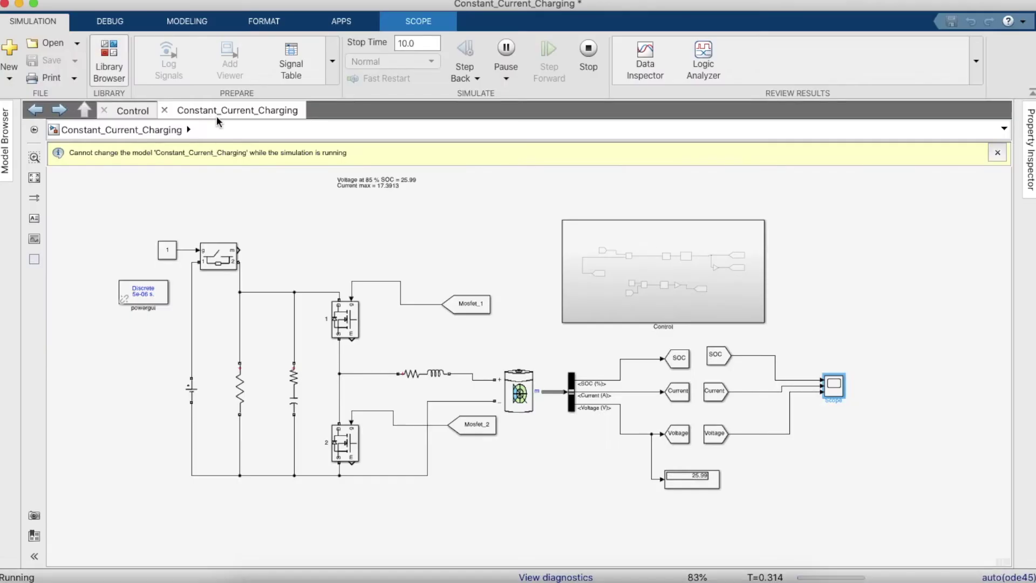
pyautogui.doubleClick(521, 394)
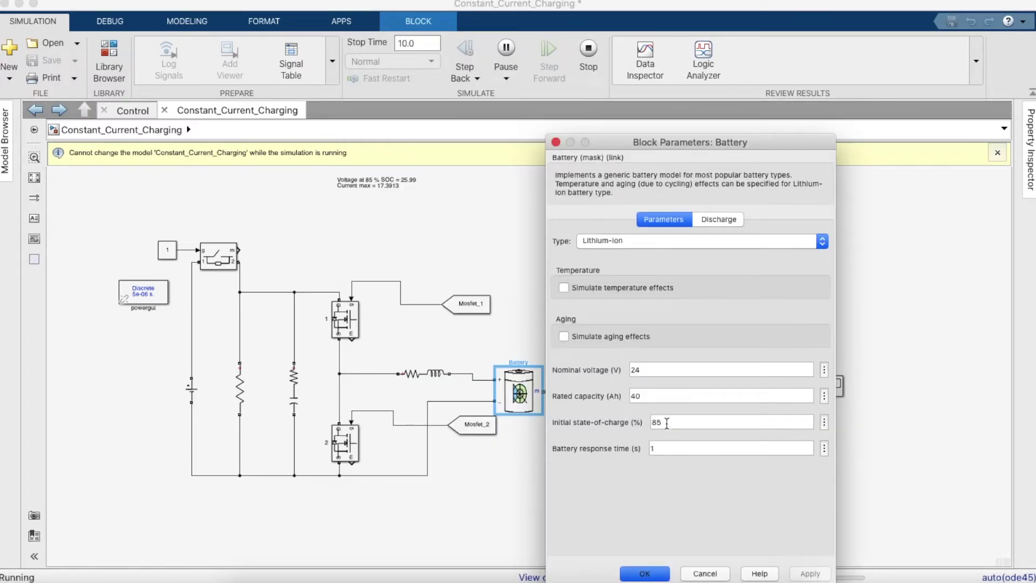
# - Discard the first edit to the 85% state-of-charge value and stop the running simulation
pyautogui.doubleClick(669, 421)
pyautogui.press('BackSpace')
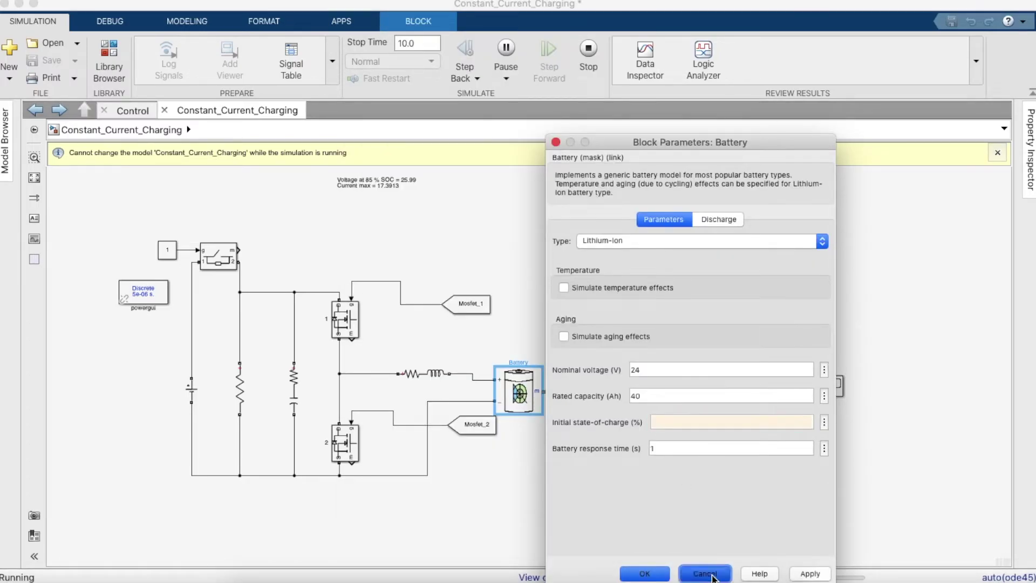
pyautogui.click(705, 573)
pyautogui.click(587, 81)
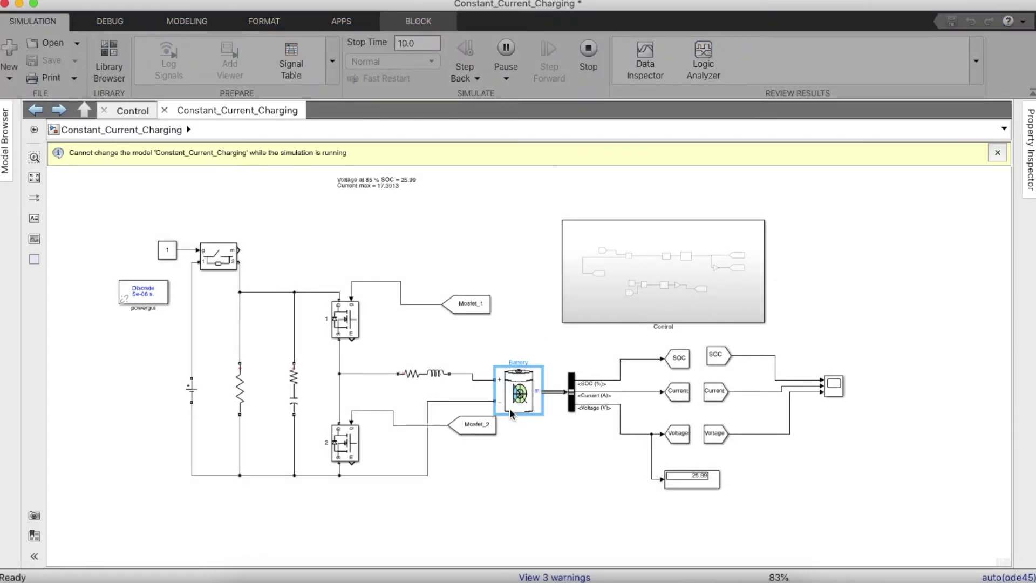
# - Set the Battery's initial state of charge to 20% and restart the simulation
pyautogui.doubleClick(517, 396)
pyautogui.click(677, 422)
pyautogui.write('20')
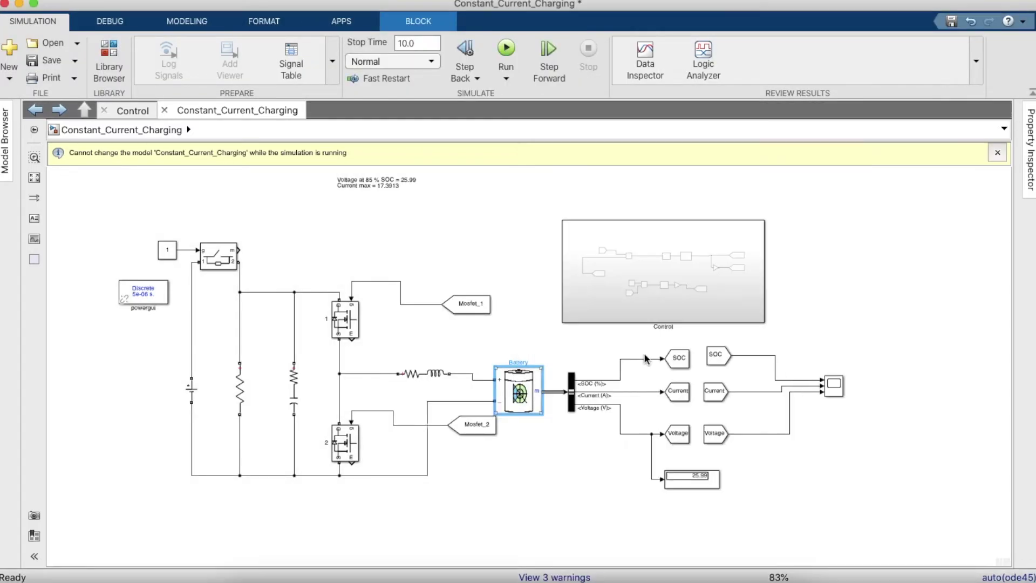
pyautogui.press('Return')
pyautogui.click(506, 49)
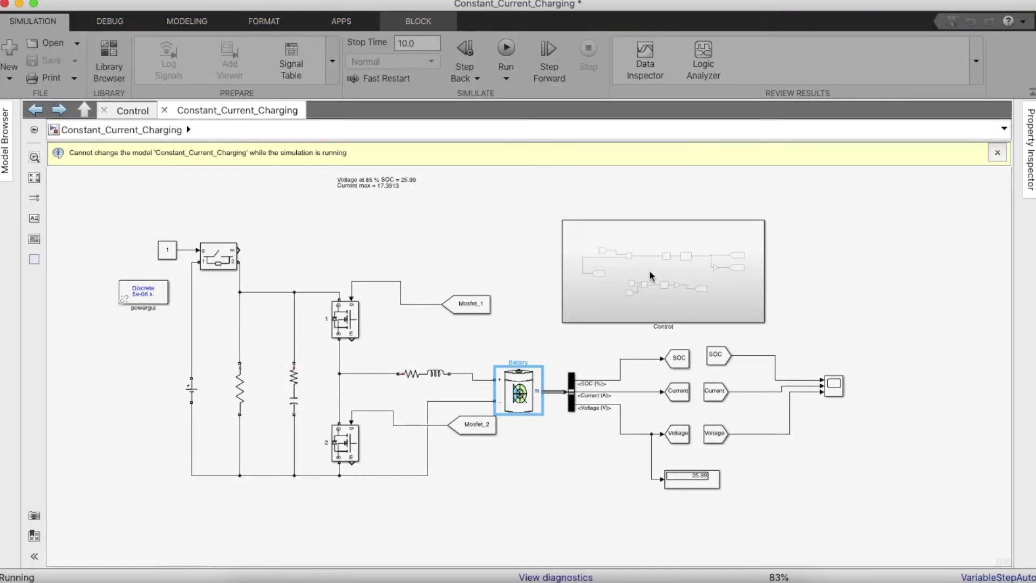
# - Fit the SOC, Voltage and Current scope plots and zoom the Current plot onto its steady level
pyautogui.doubleClick(834, 389)
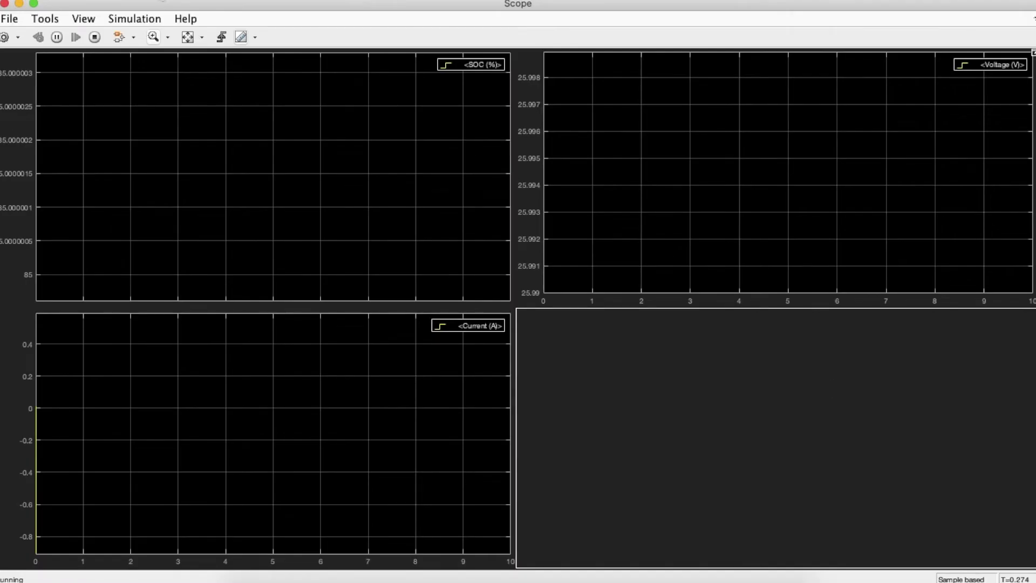
pyautogui.click(187, 43)
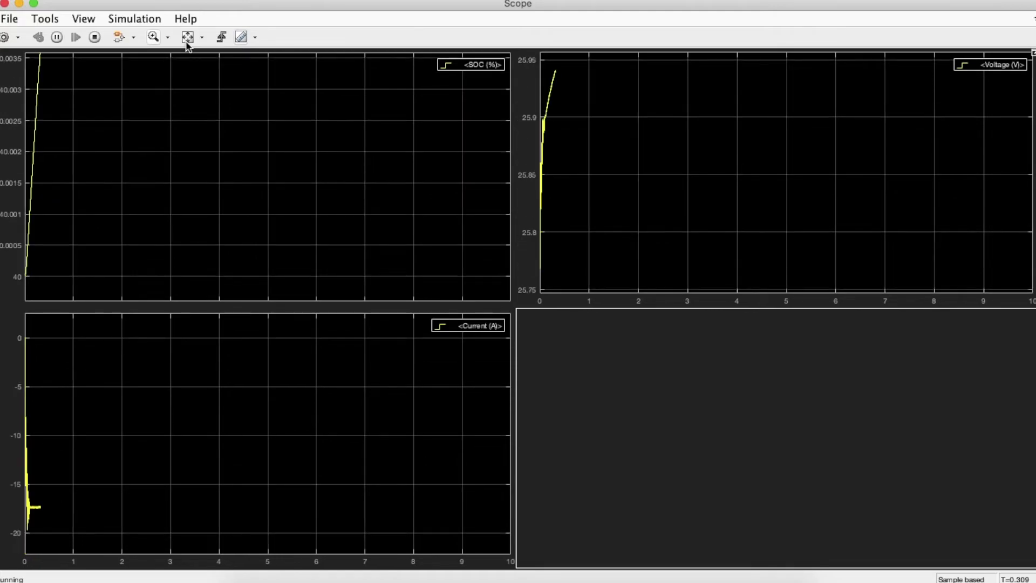
pyautogui.click(153, 38)
pyautogui.moveTo(42, 488); pyautogui.dragTo(42, 520)
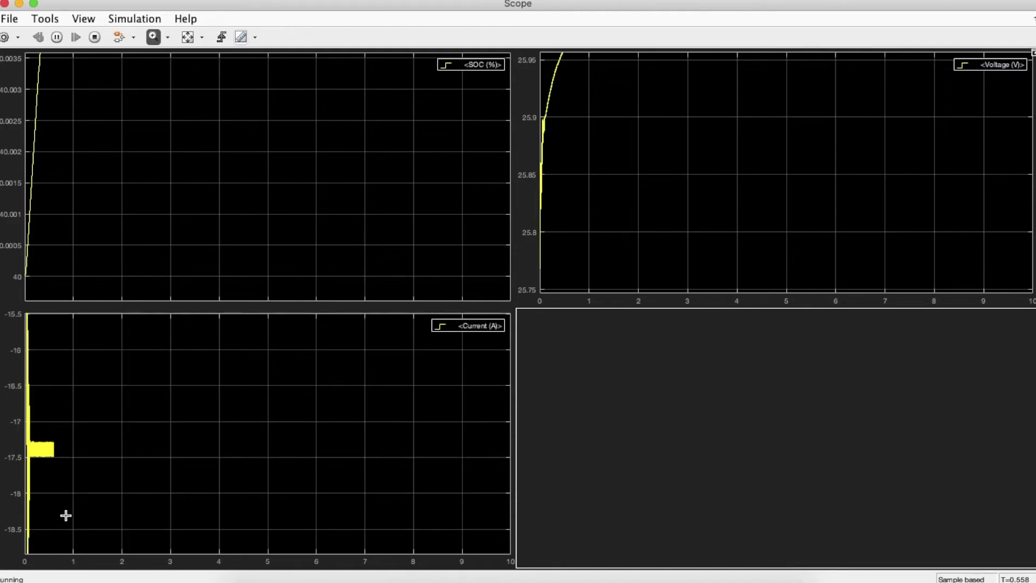
pyautogui.click(192, 41)
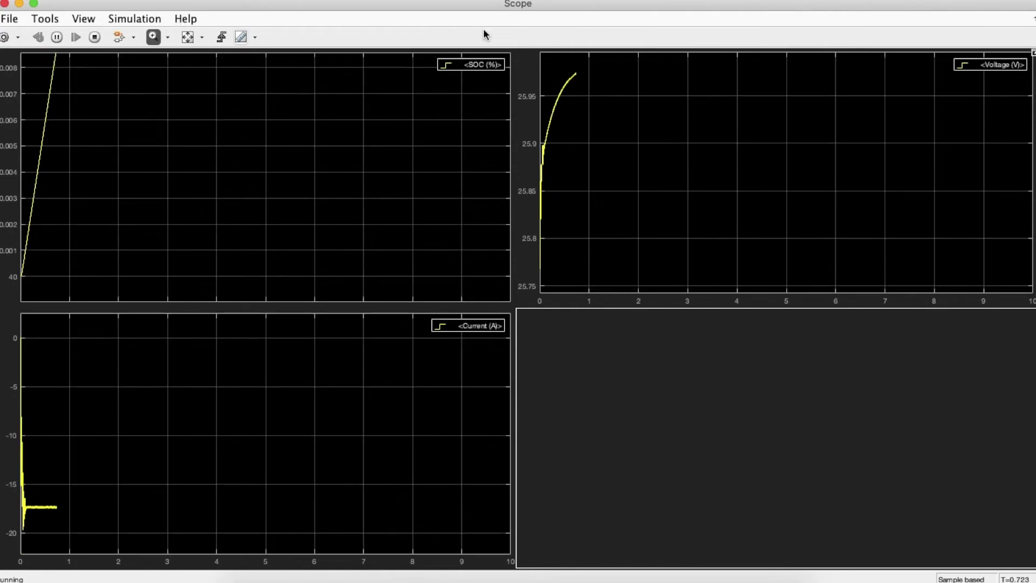
pyautogui.click(5, 4)
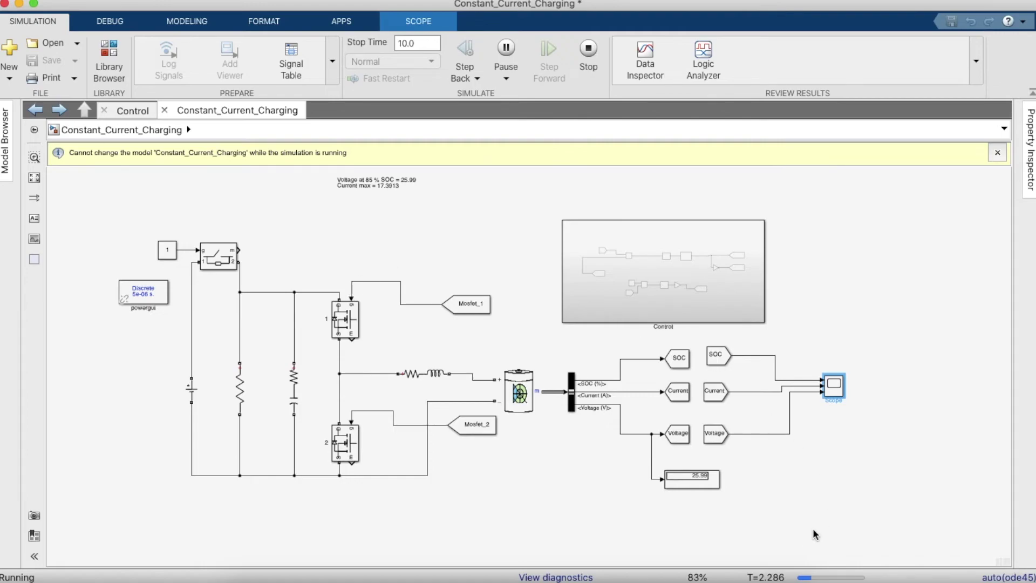
# - Rescale the scope plots to fit the current traces
pyautogui.doubleClick(833, 386)
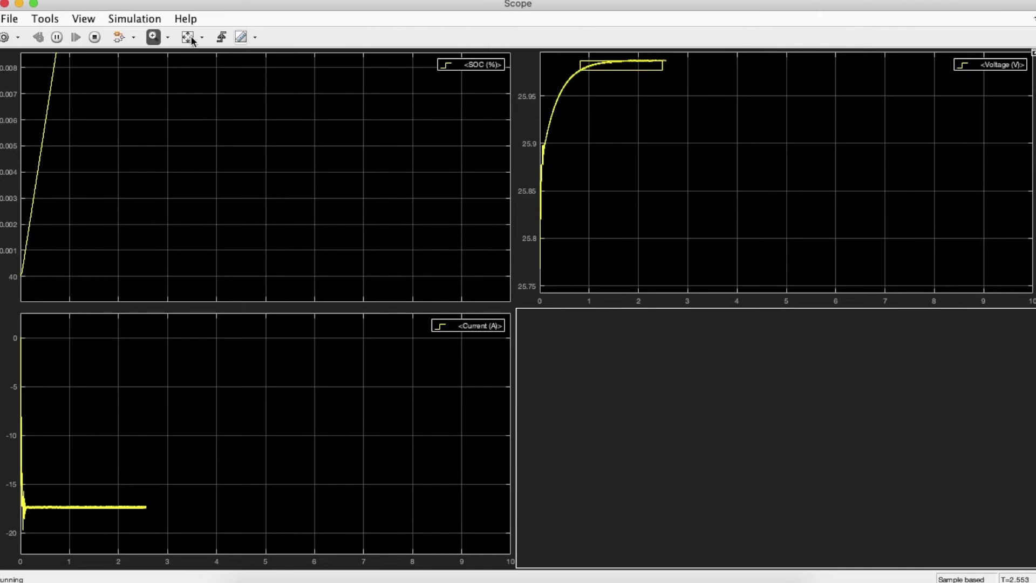
pyautogui.click(190, 39)
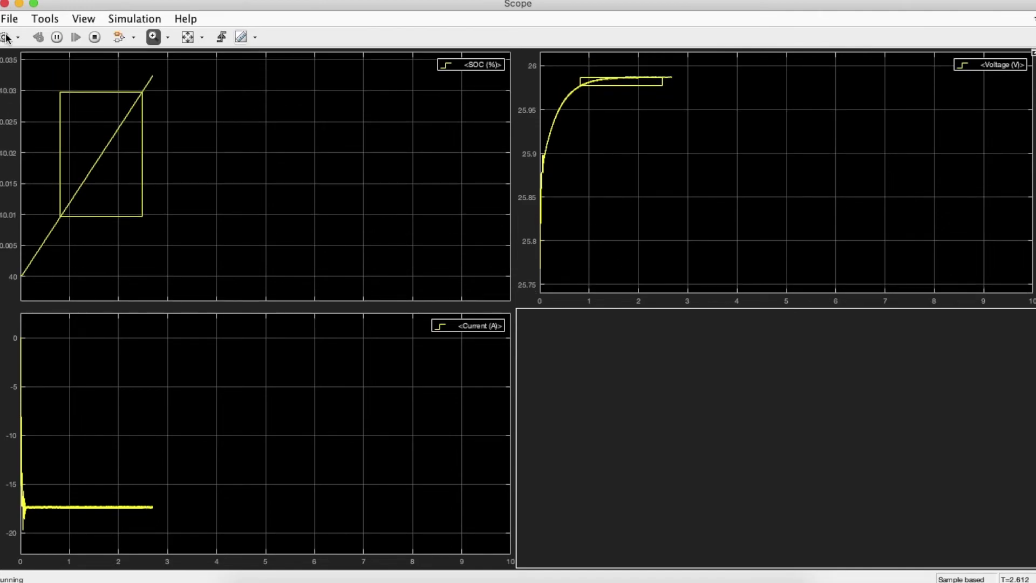
pyautogui.click(6, 4)
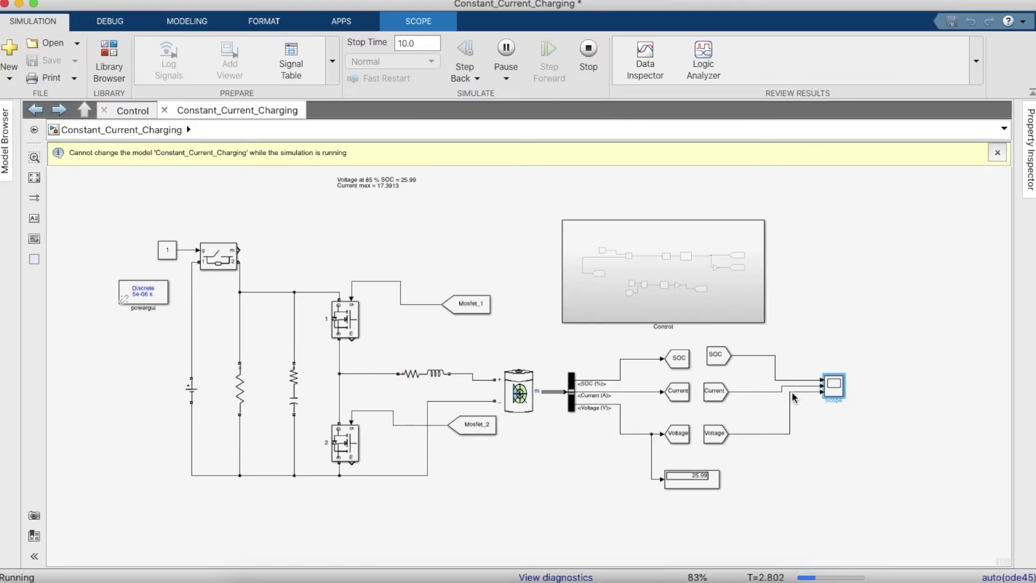
# - Rescale the SOC plot, zoom the Current plot around -17.4 A, and stop the simulation
pyautogui.doubleClick(834, 385)
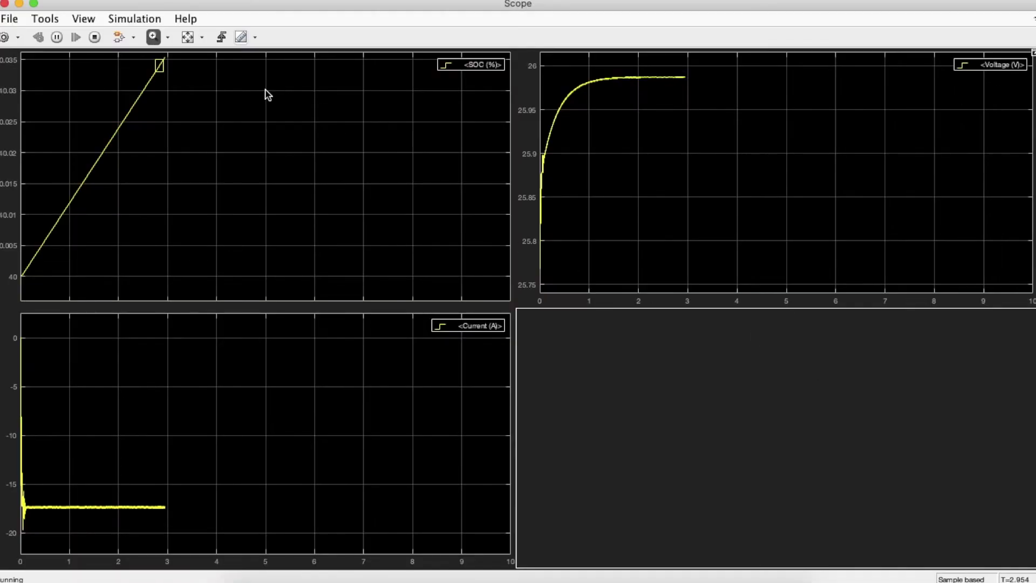
pyautogui.click(186, 38)
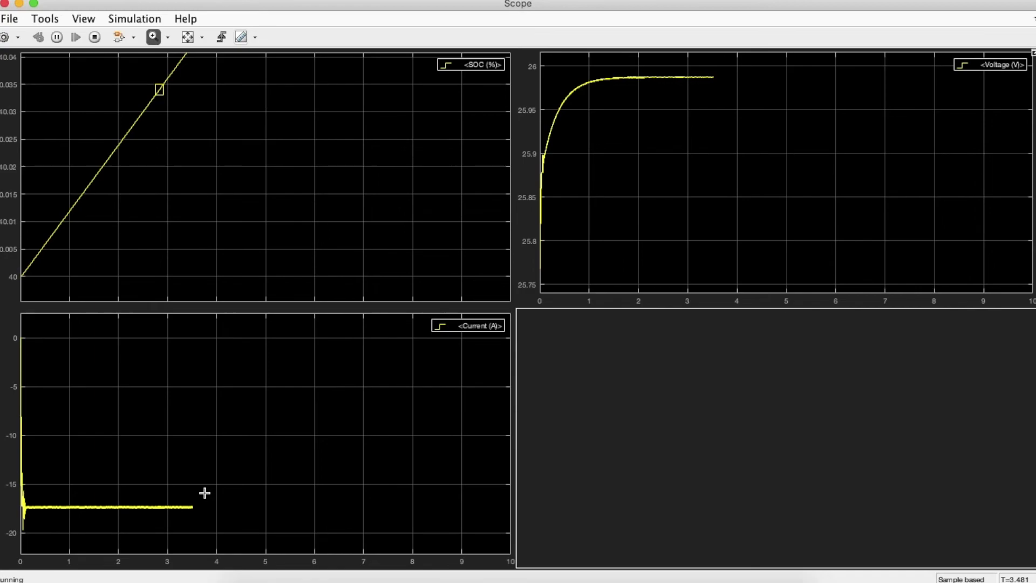
pyautogui.moveTo(173, 490); pyautogui.dragTo(173, 517)
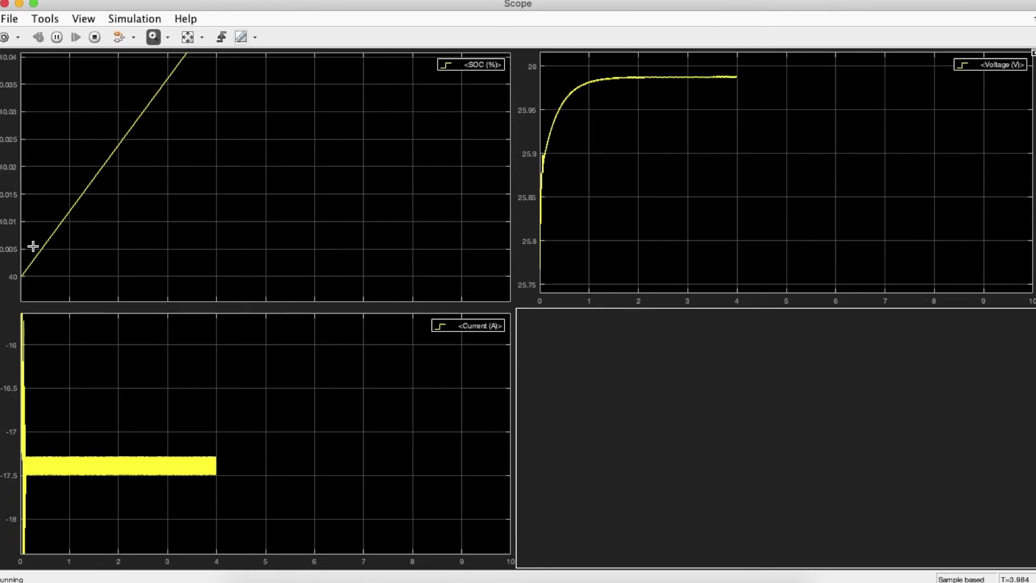
pyautogui.click(5, 4)
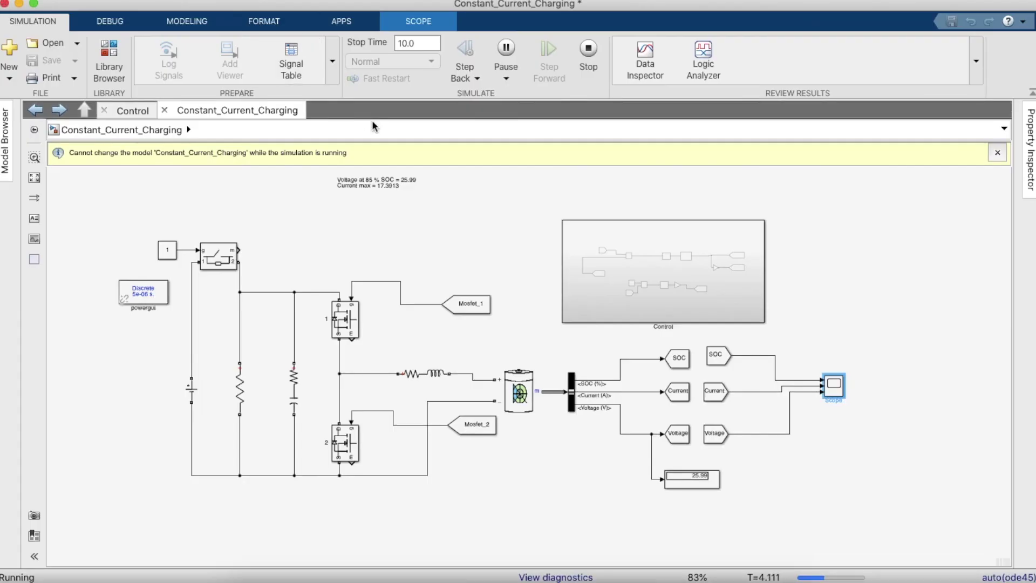
pyautogui.click(583, 66)
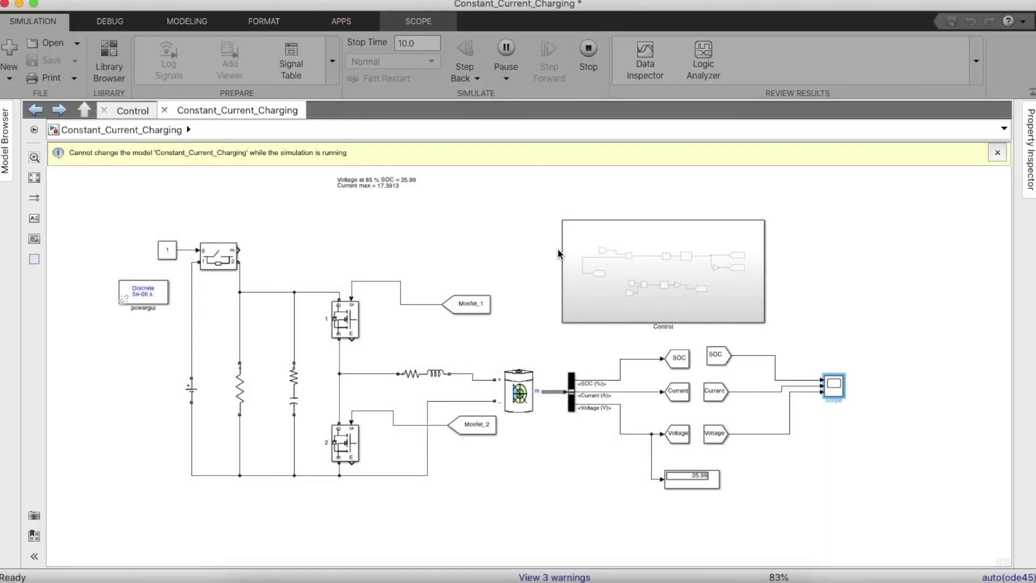